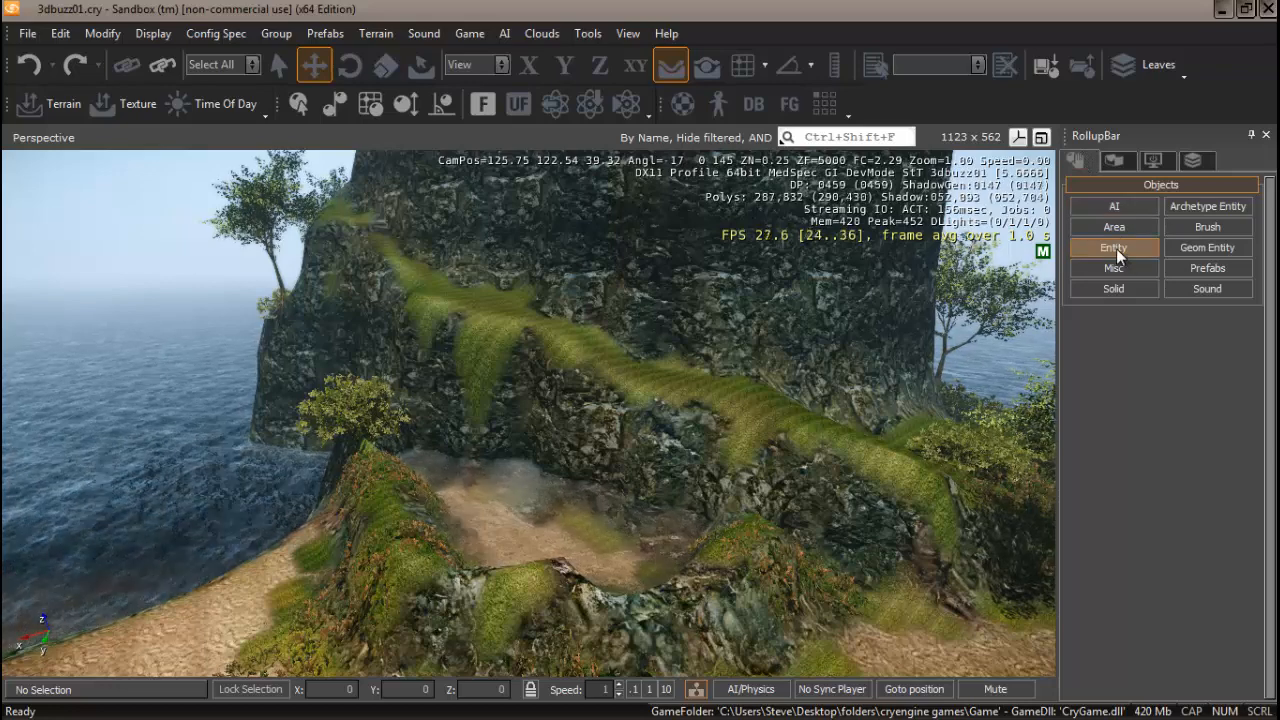
Step: Place a Fish entity from the Boids group in the pool at the foot of the cliff
click(1080, 356)
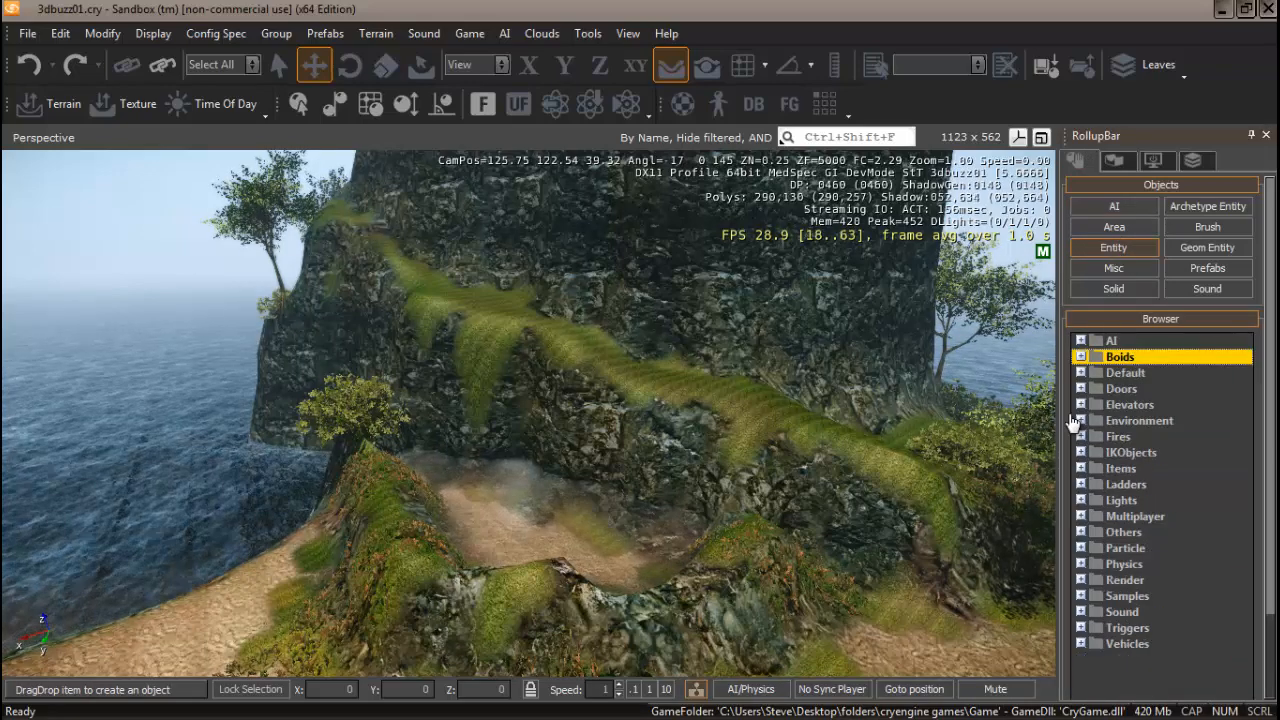
click(1080, 356)
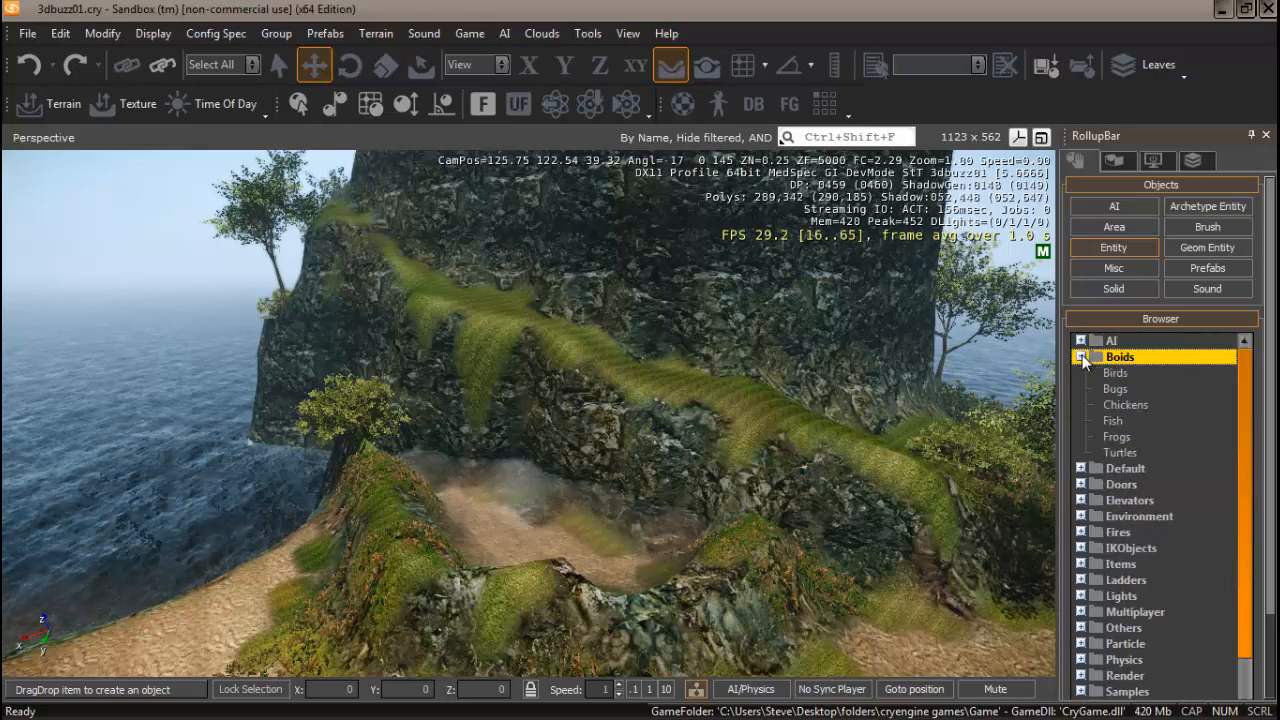
click(1115, 421)
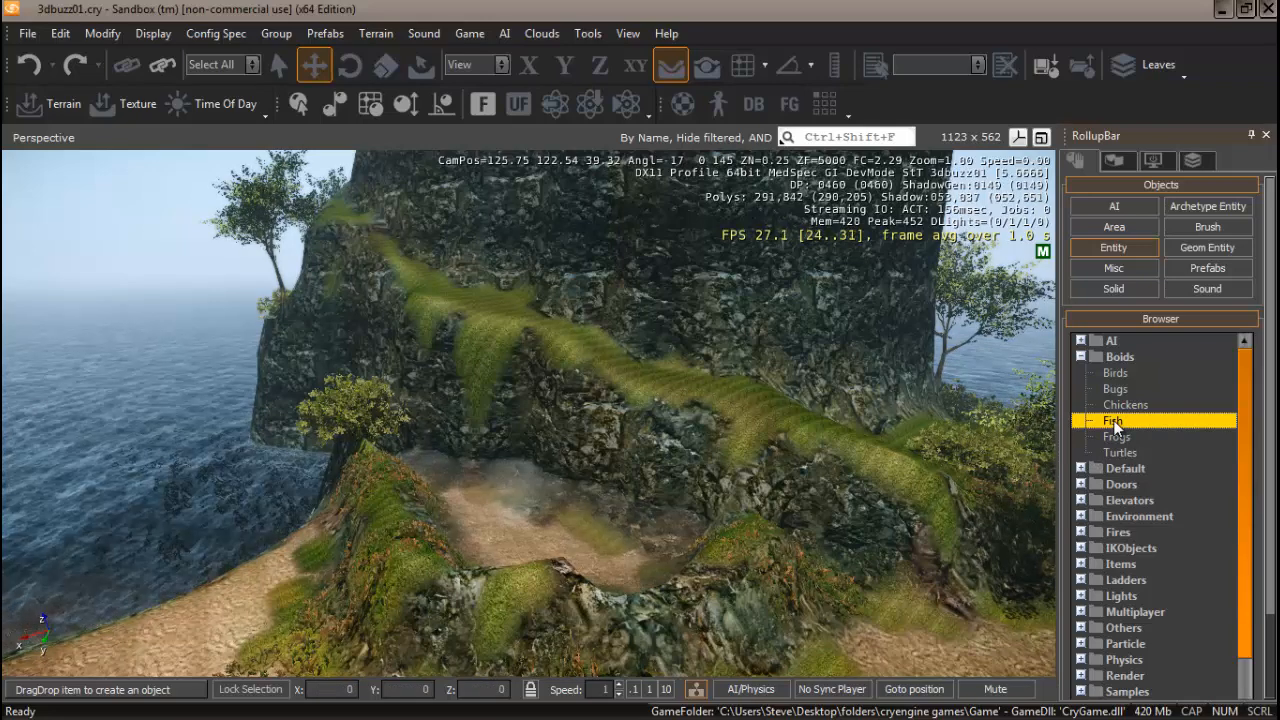
click(552, 522)
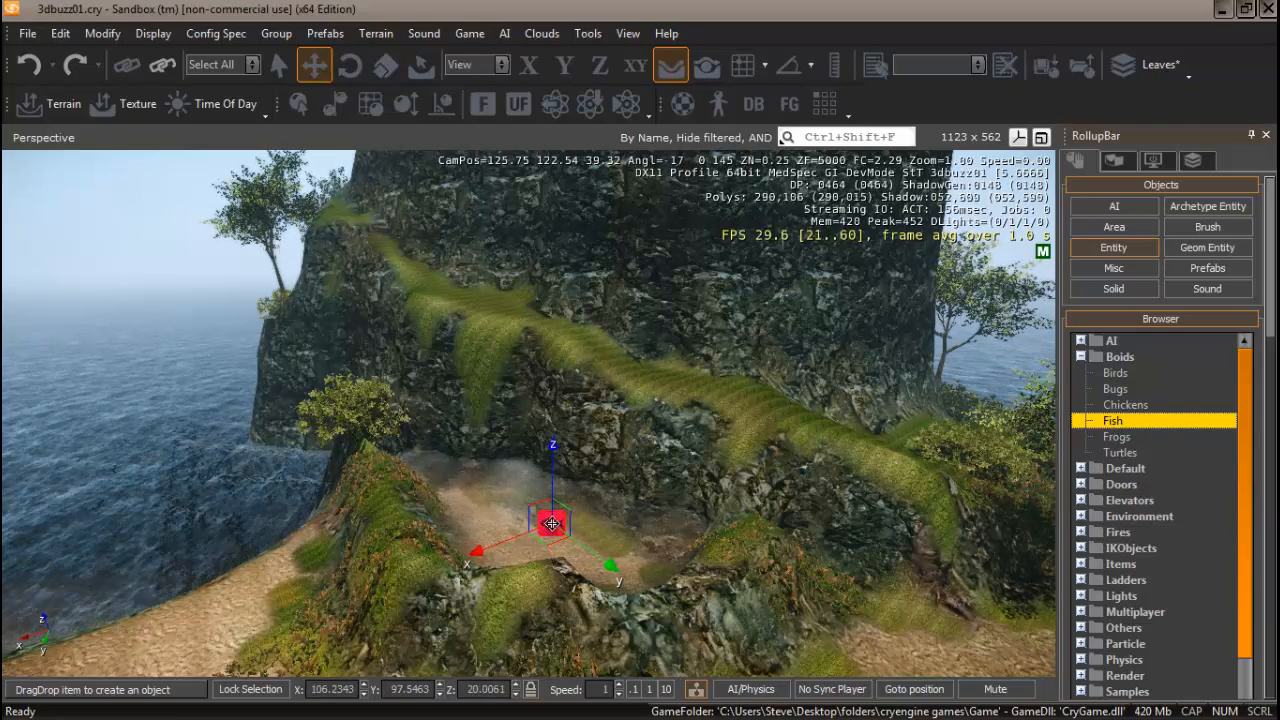
Step: Lower the placed fish entity along the Z axis to about 19.57 and view the pool up close
click(552, 522)
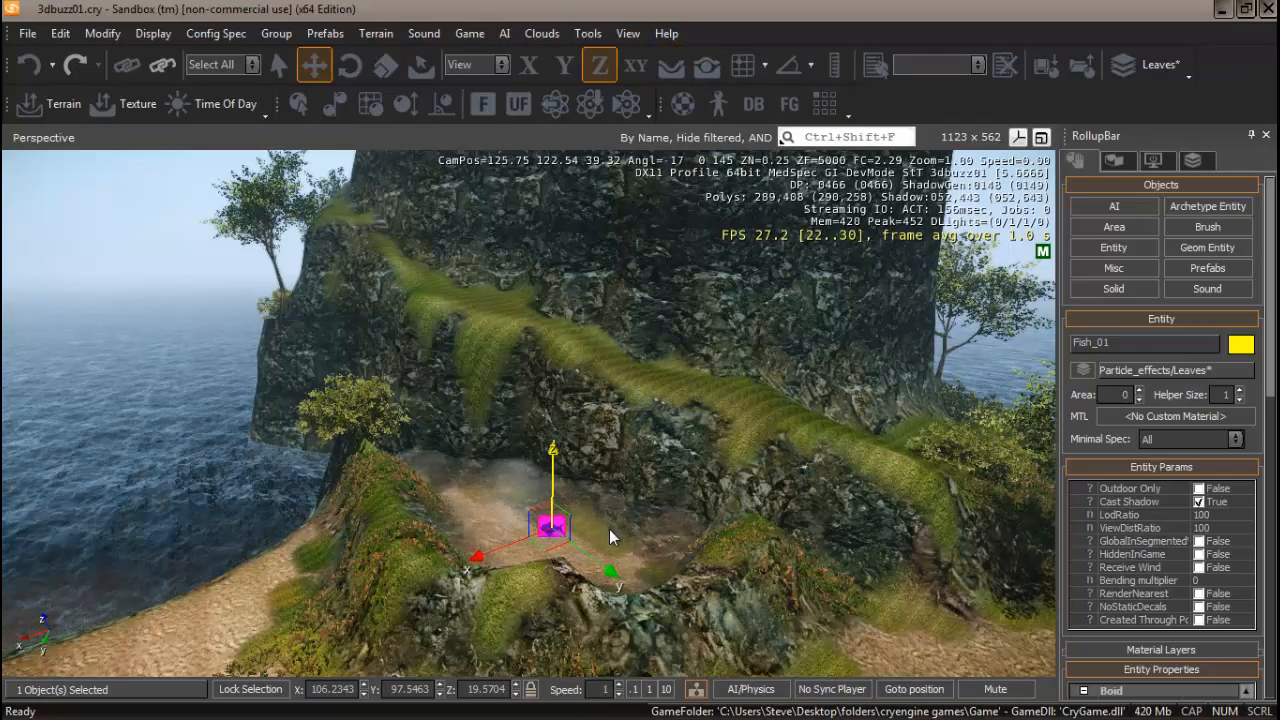
right_drag(609, 529, 608, 519)
key(s)
key(w)
key(s)
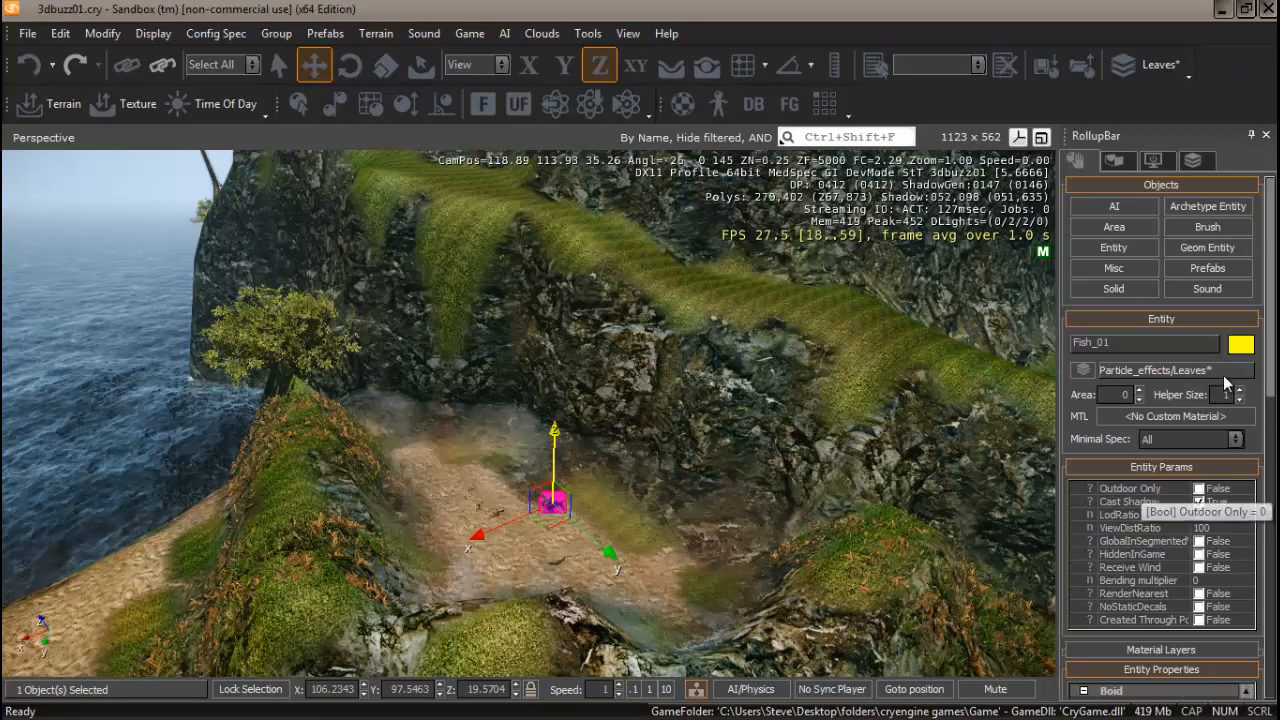
Step: Create a new layer named boids with a purple colour (red 96, green 1, blue 141)
click(1193, 161)
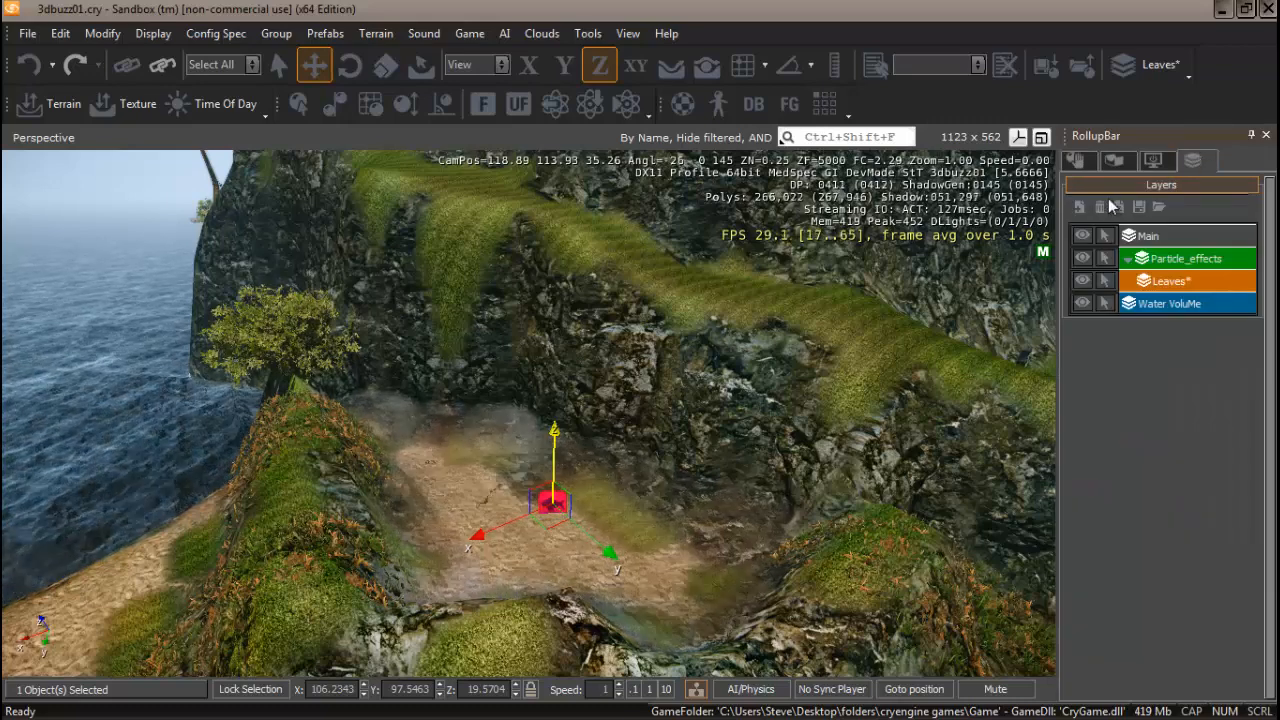
click(1081, 208)
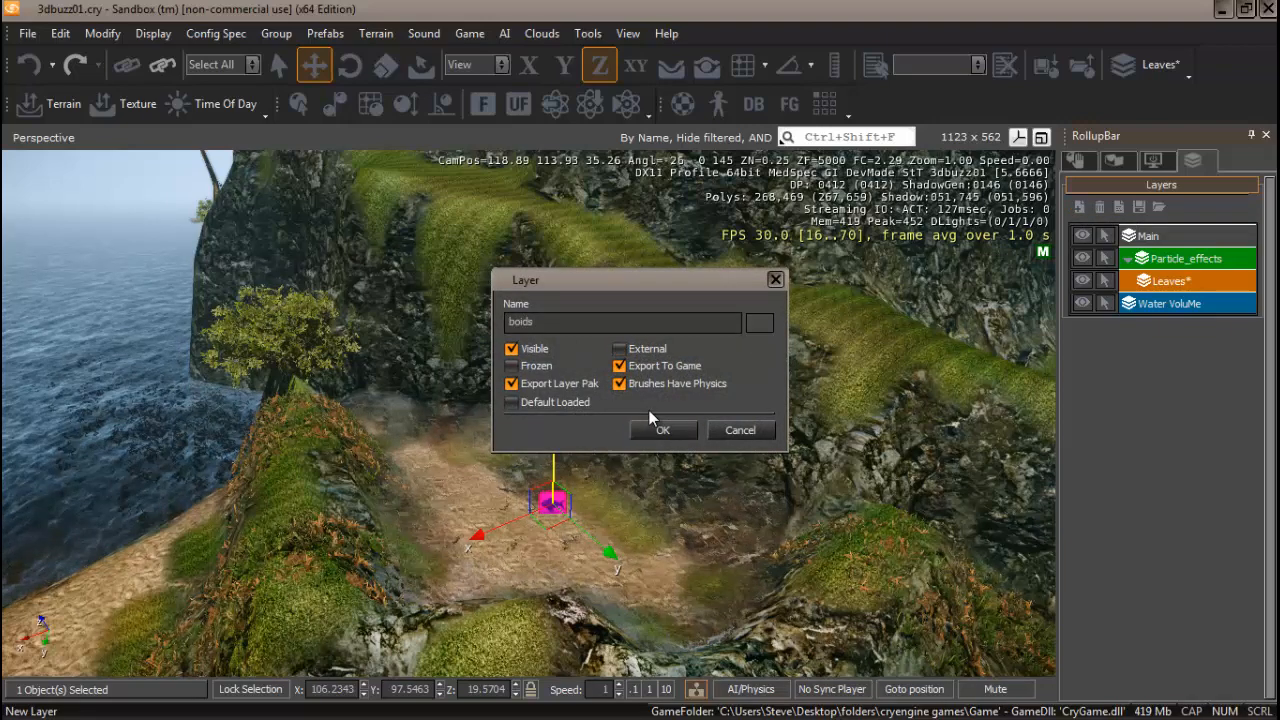
click(756, 322)
click(682, 210)
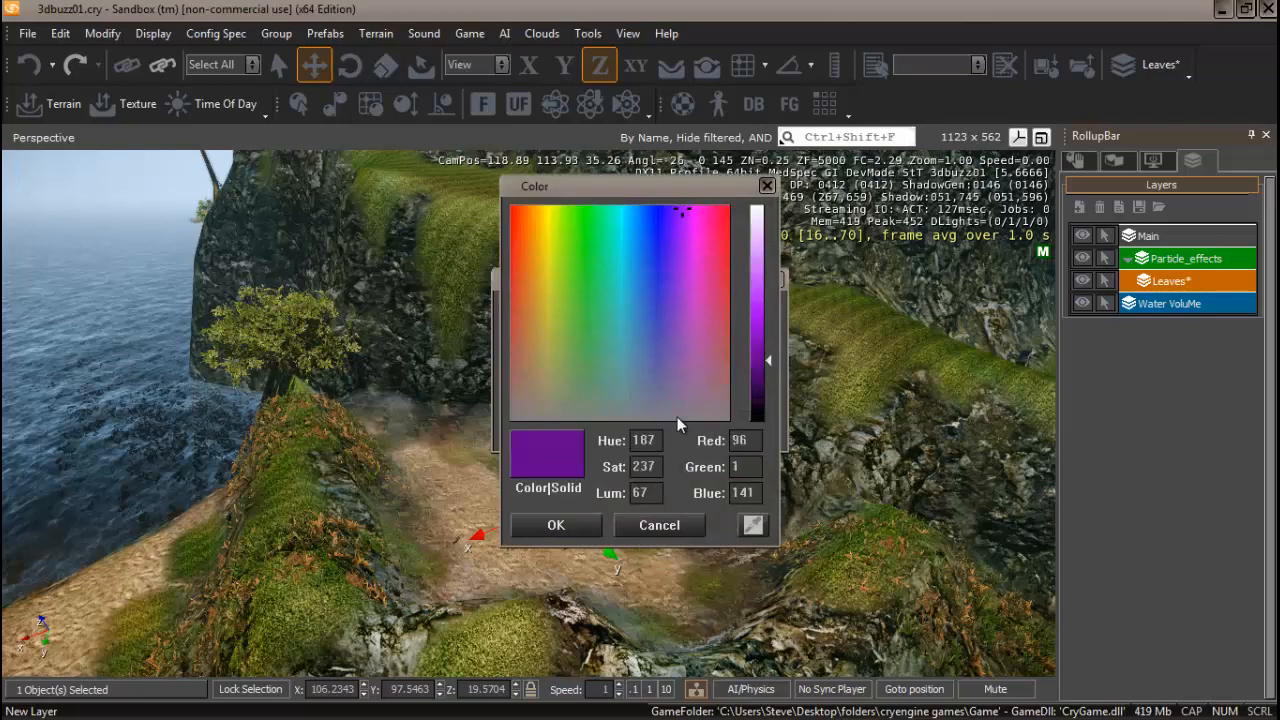
click(561, 526)
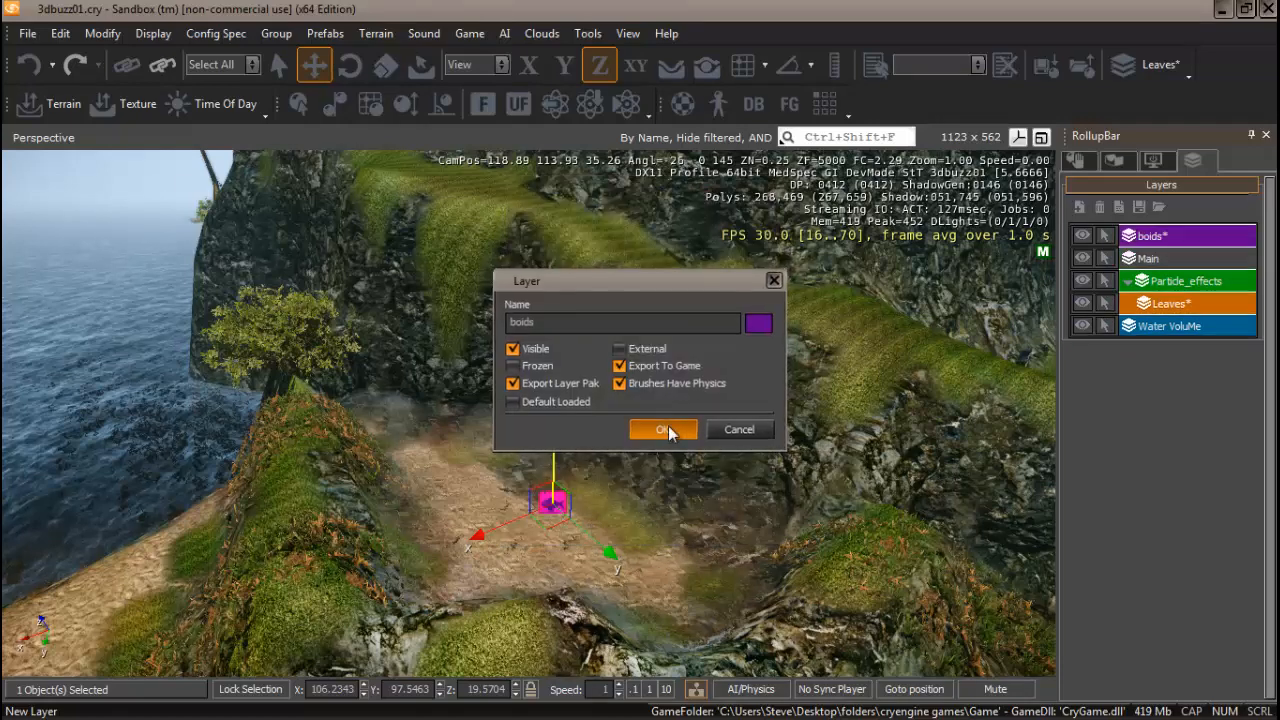
click(668, 426)
Step: Reassign the fish entity from the Leaves layer to the boids layer
click(1076, 160)
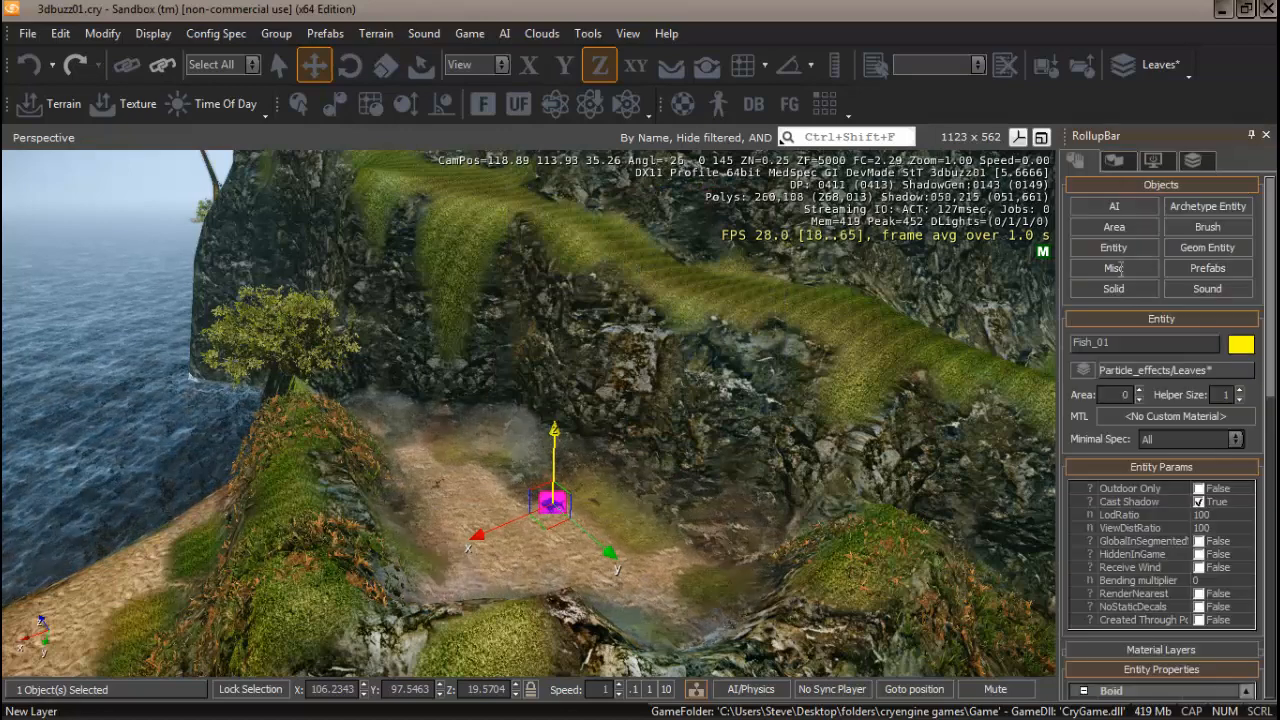
click(1169, 371)
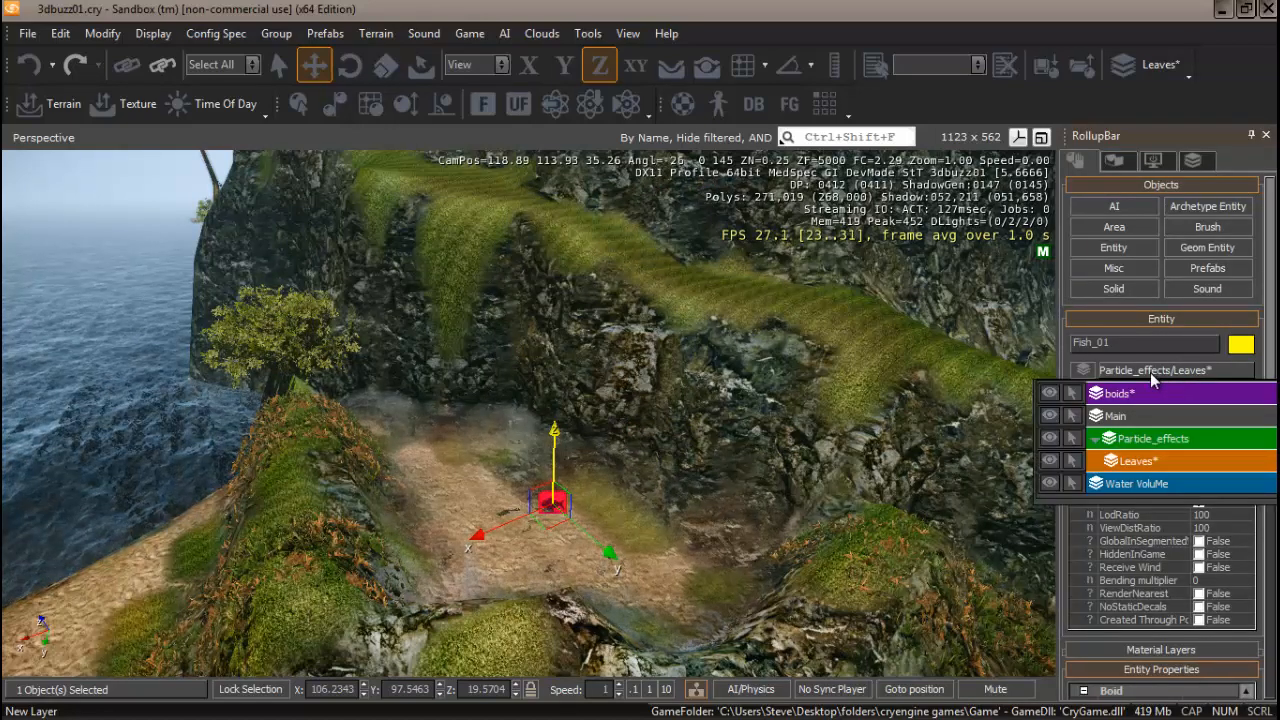
click(1140, 395)
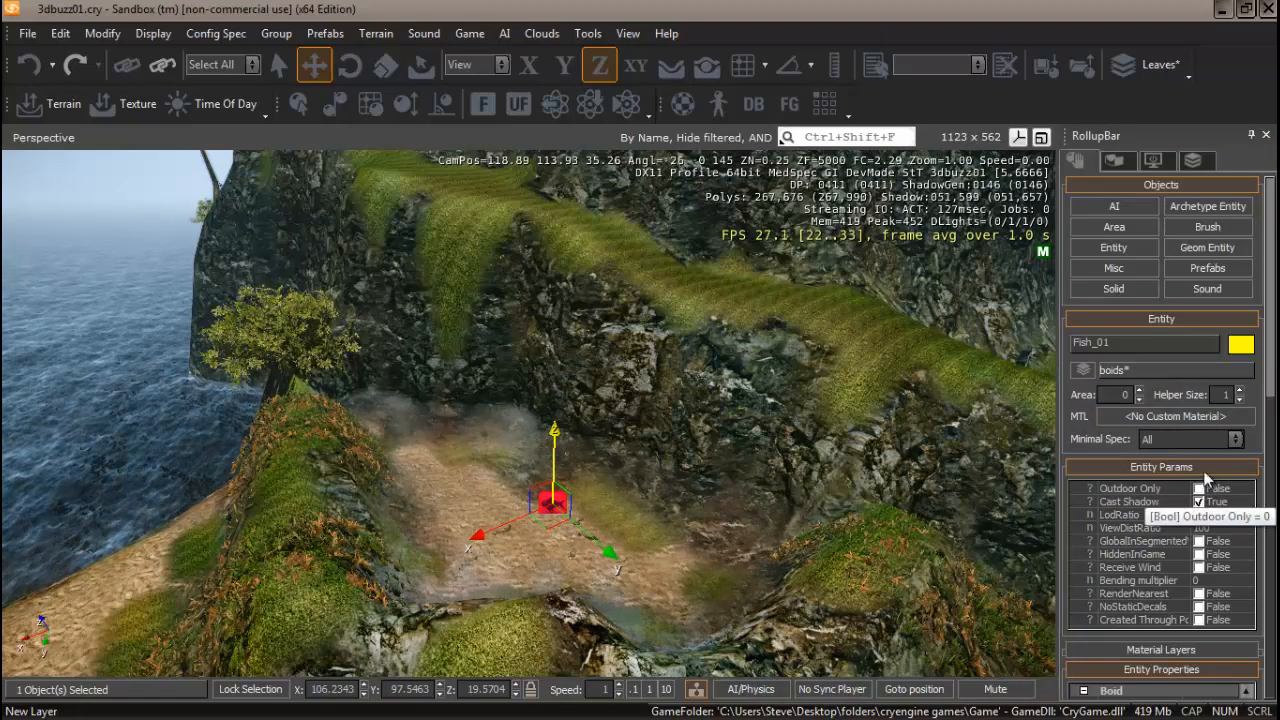
Step: Set the fish entity's boid Count to 20
scroll(1266, 418, down, 3)
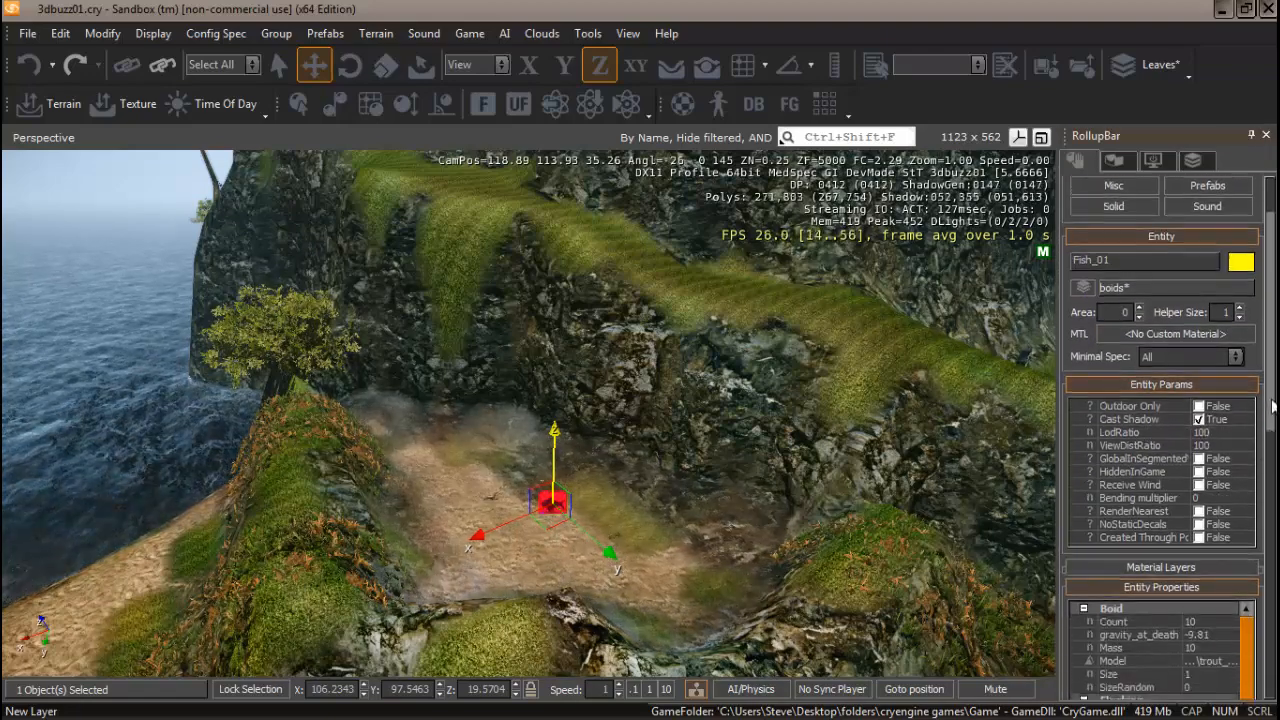
scroll(1272, 430, down, 2)
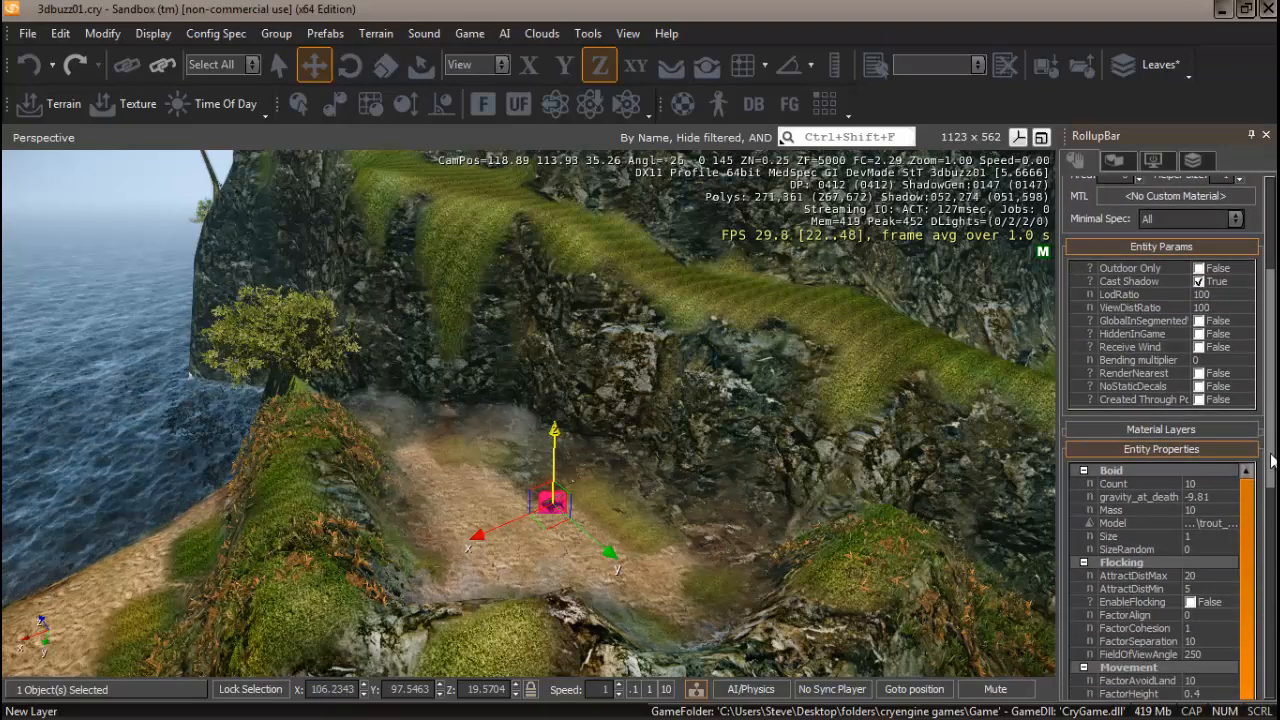
drag(1271, 459, 1272, 461)
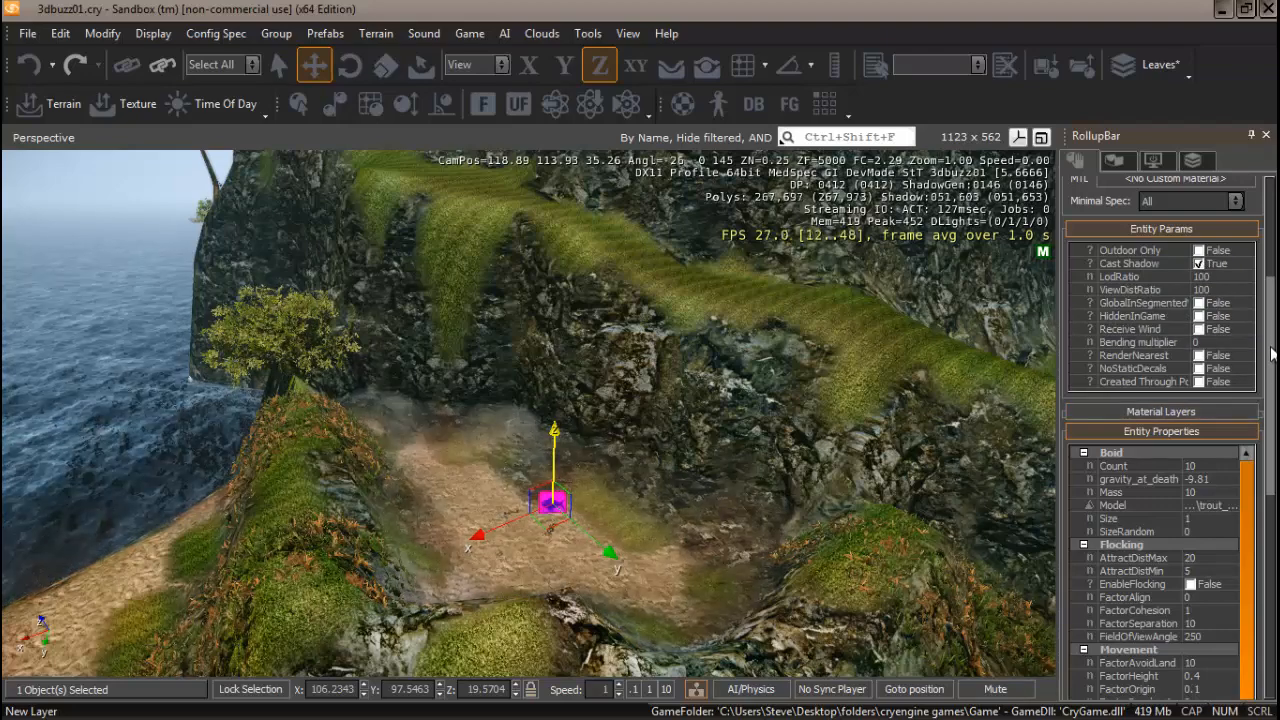
scroll(1272, 341, down, 2)
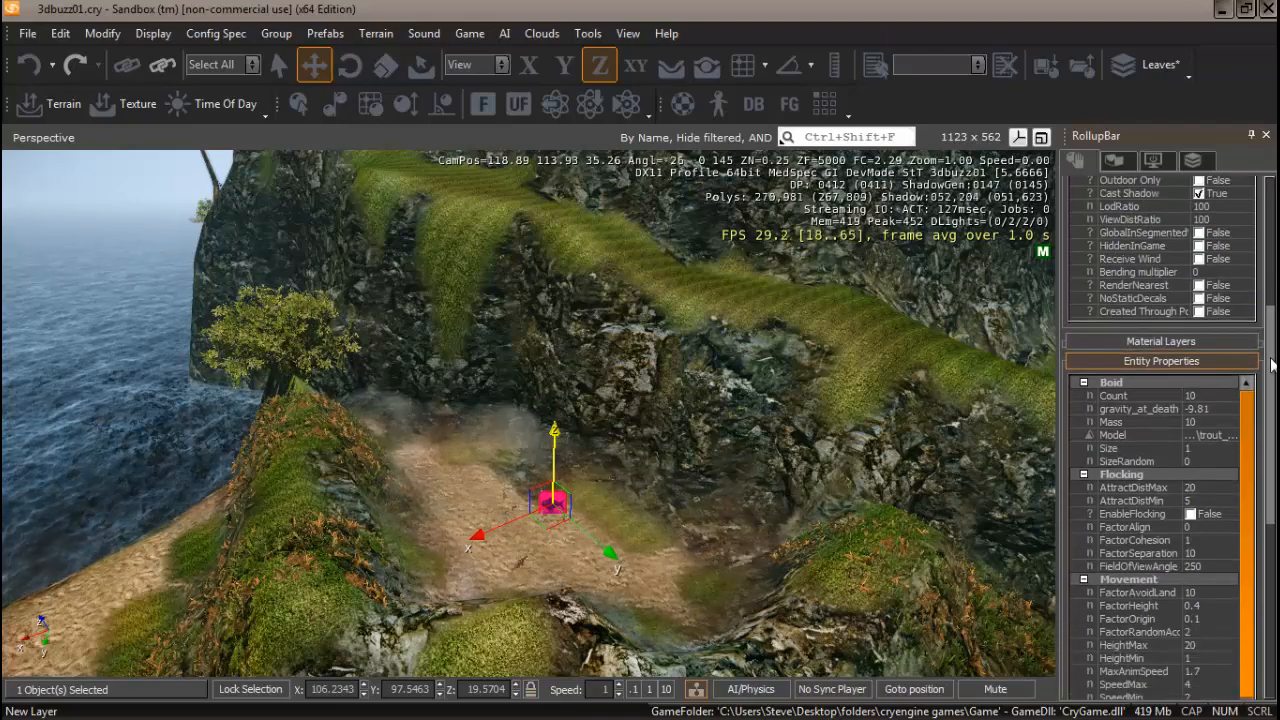
click(1193, 395)
text(20)
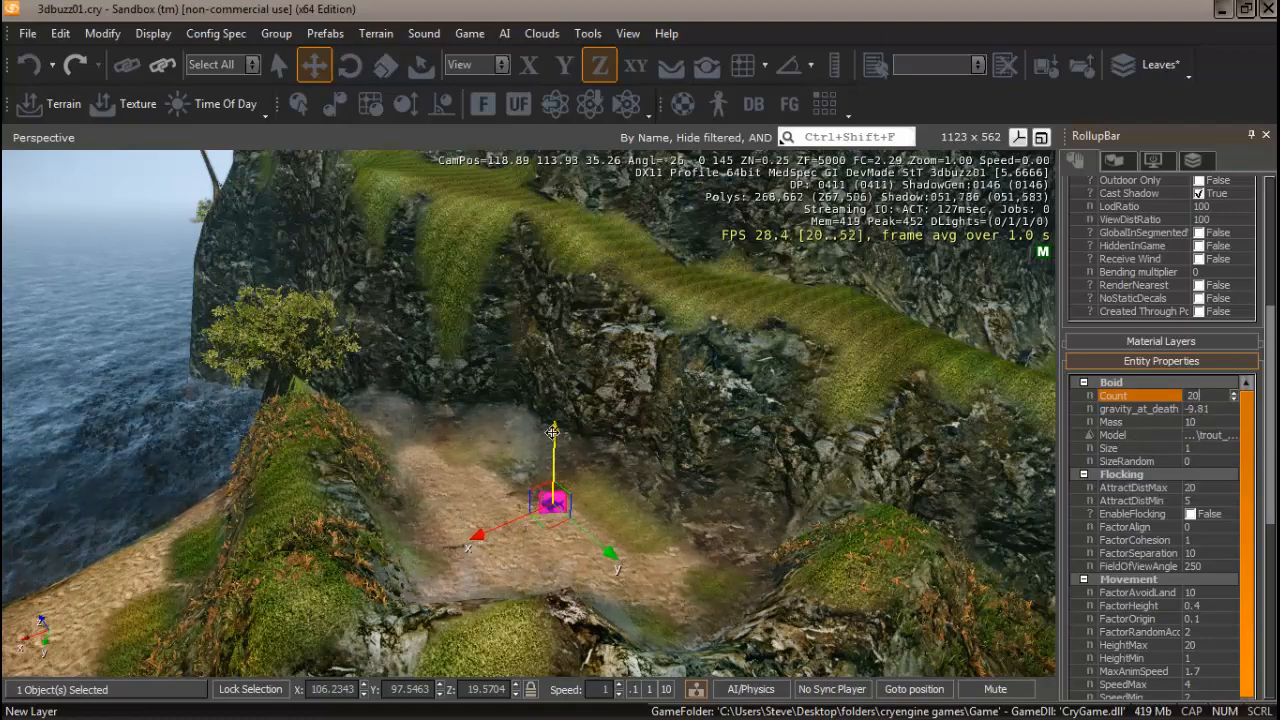
Step: Lower the fish entity to about Z 19.53 and set its boid Count to 5
drag(551, 437, 551, 438)
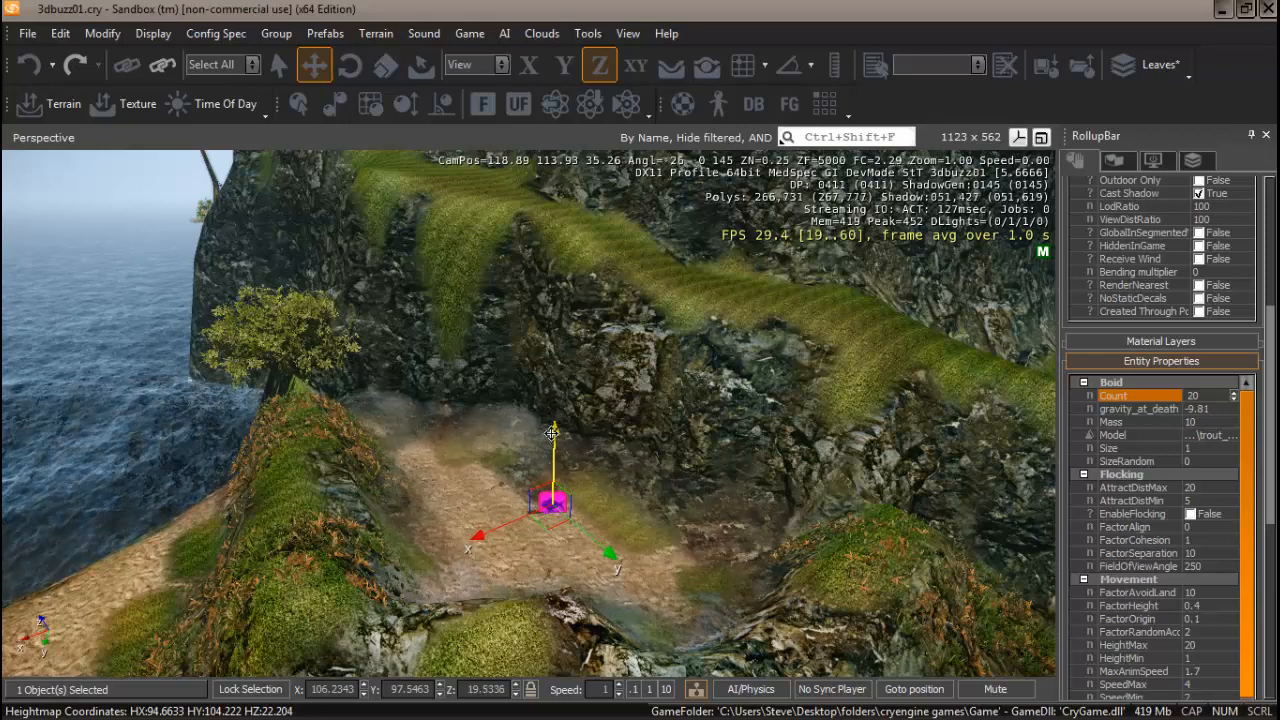
click(1207, 395)
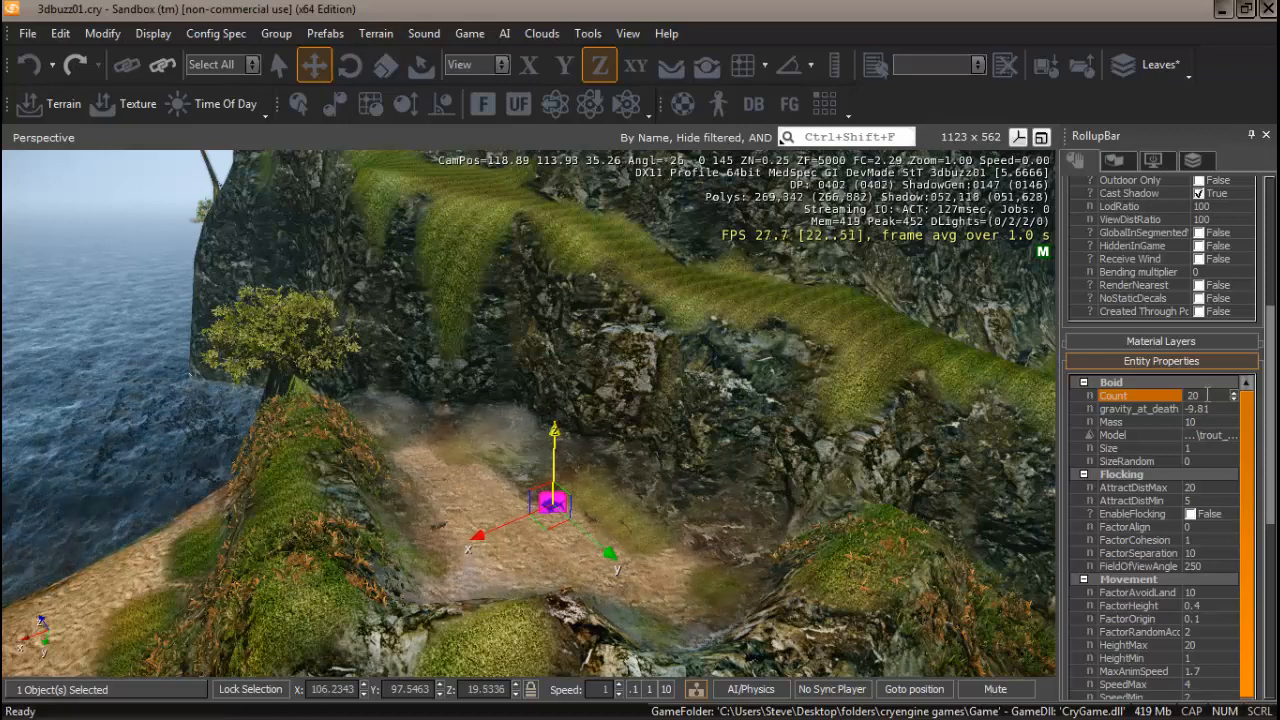
text(5)
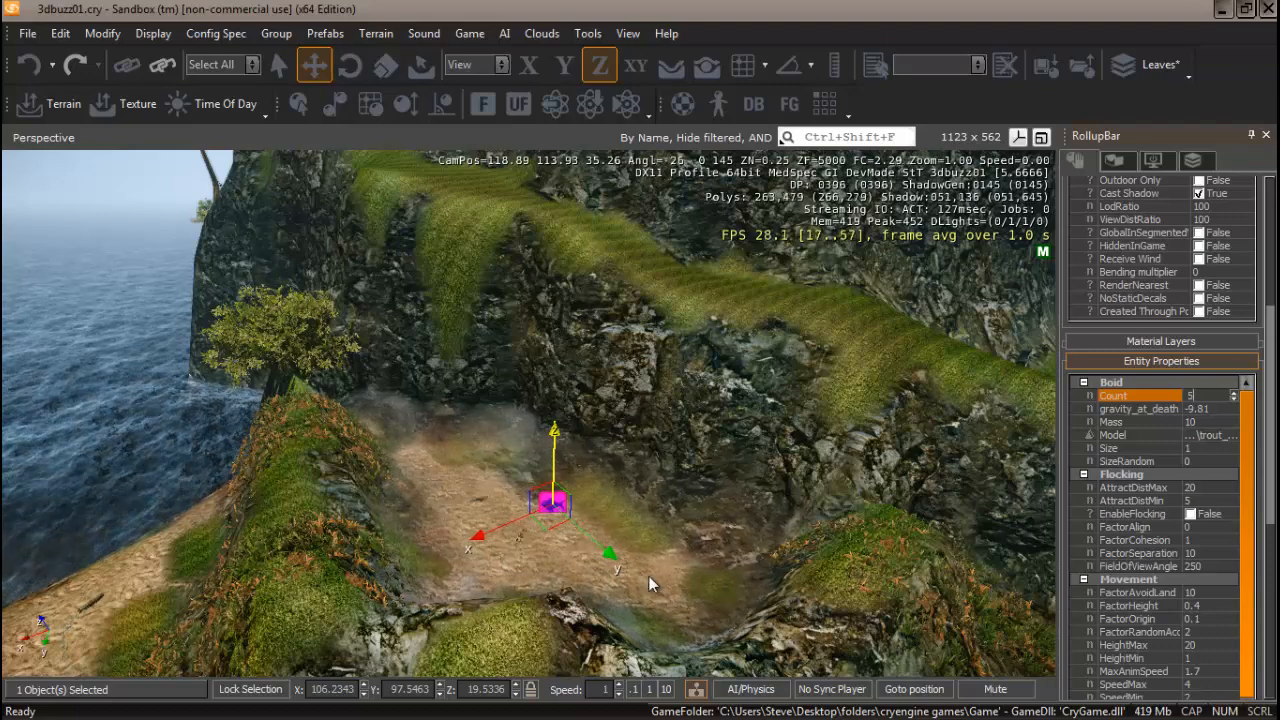
Step: Set the fish entity's SizeRandom property to 0.2
click(1193, 460)
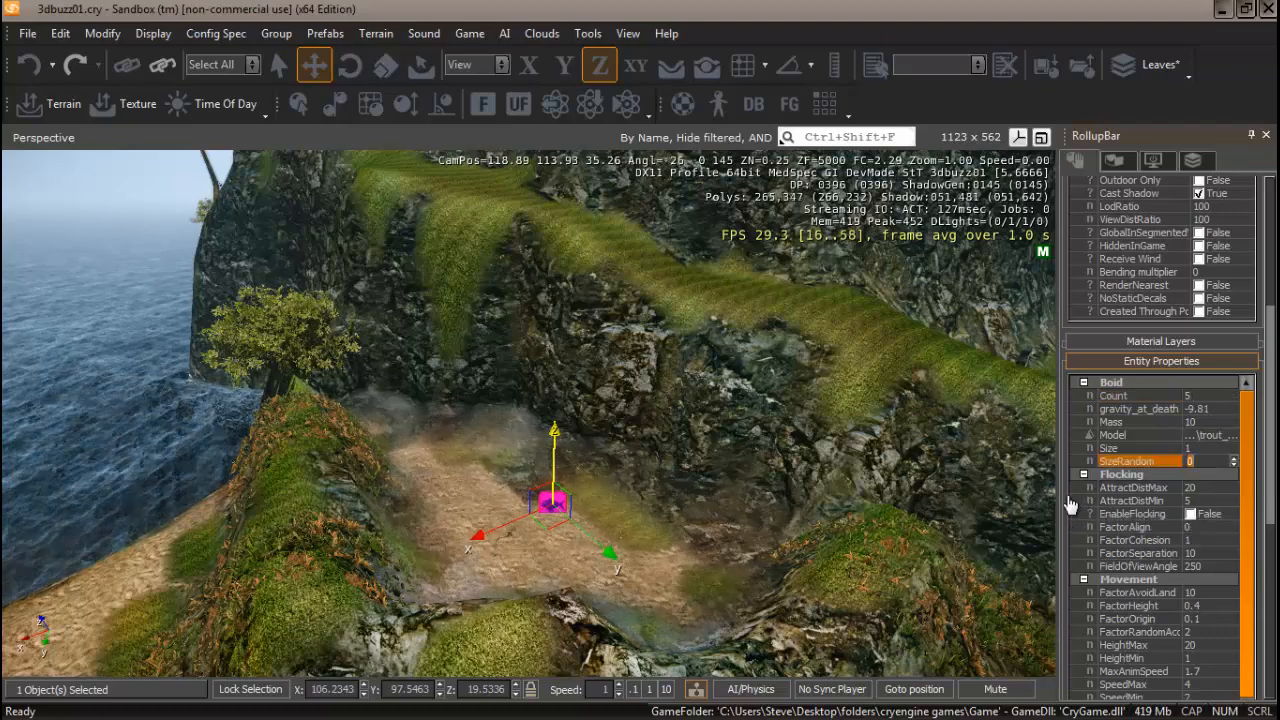
text(.2)
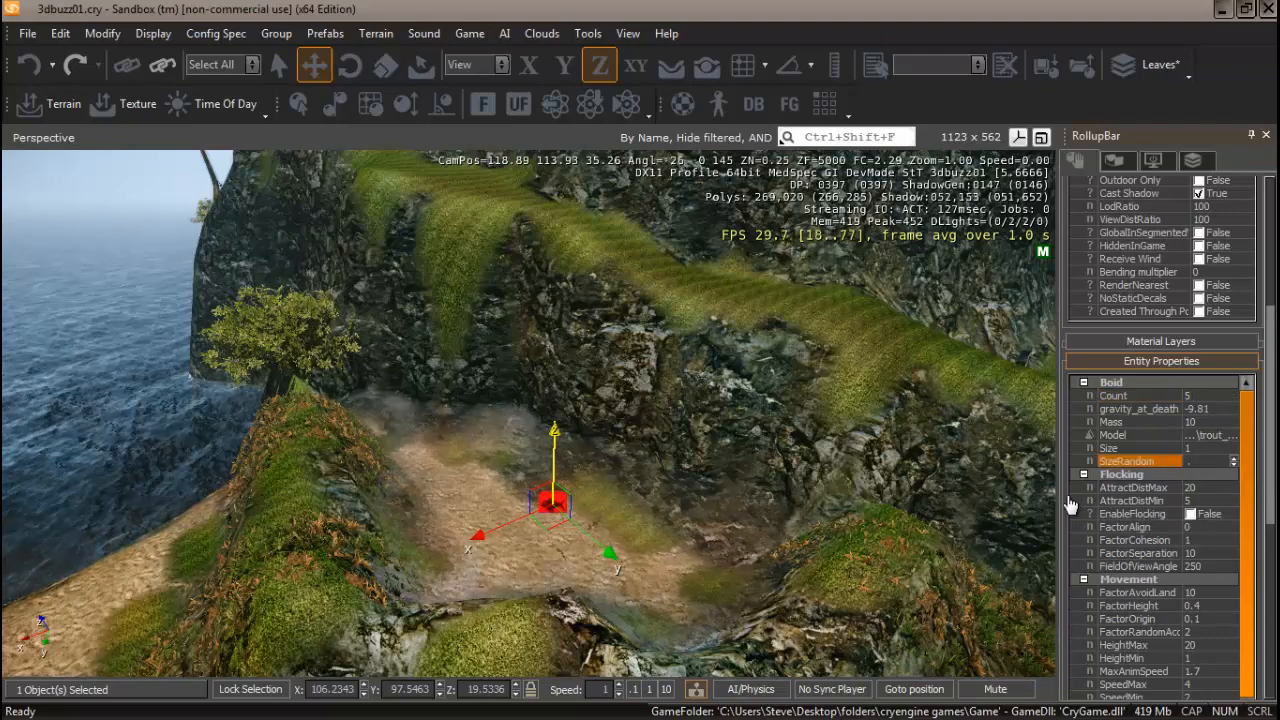
key(Return)
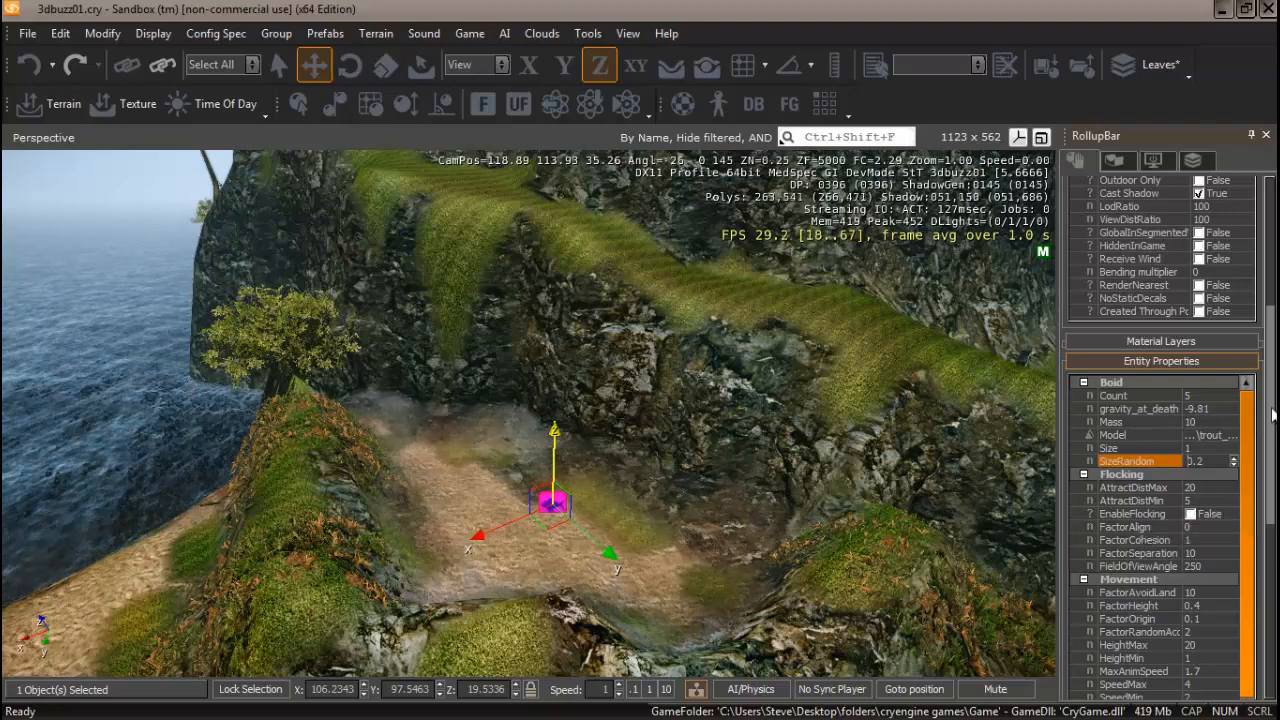
Step: Examine the fish entity's remaining flocking, movement and option properties
drag(1273, 415, 1274, 520)
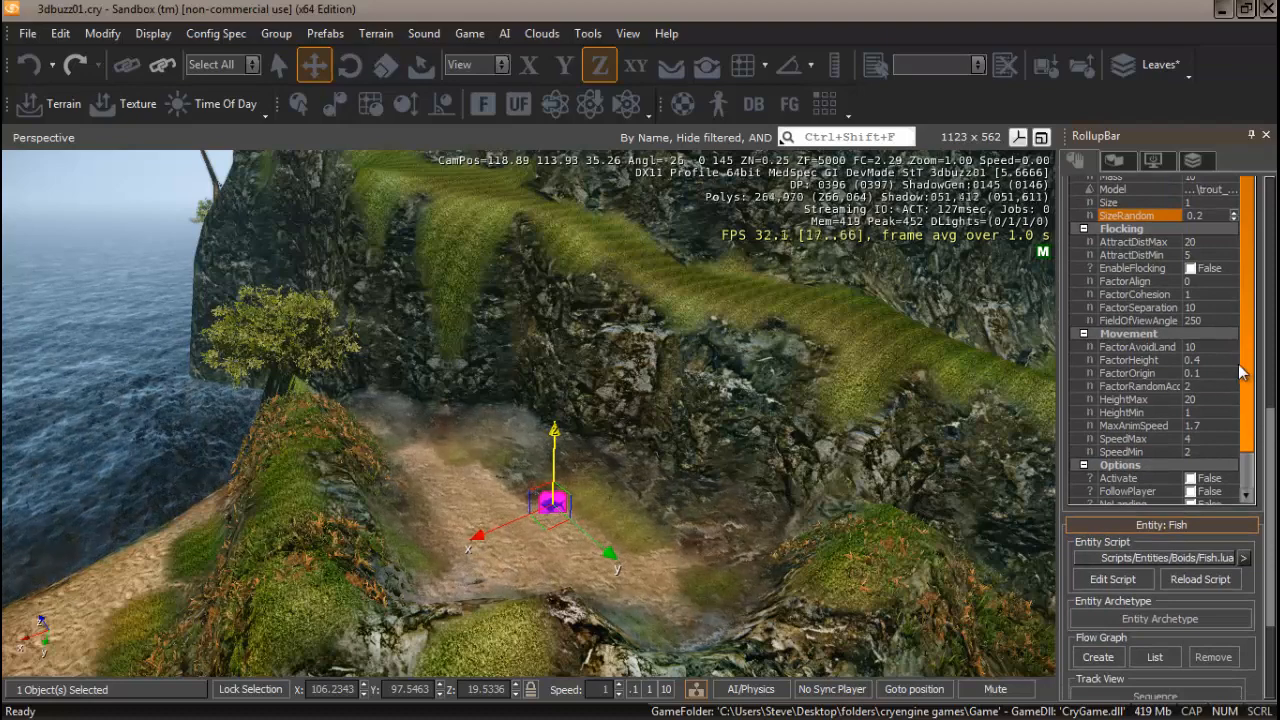
drag(1240, 372, 1250, 414)
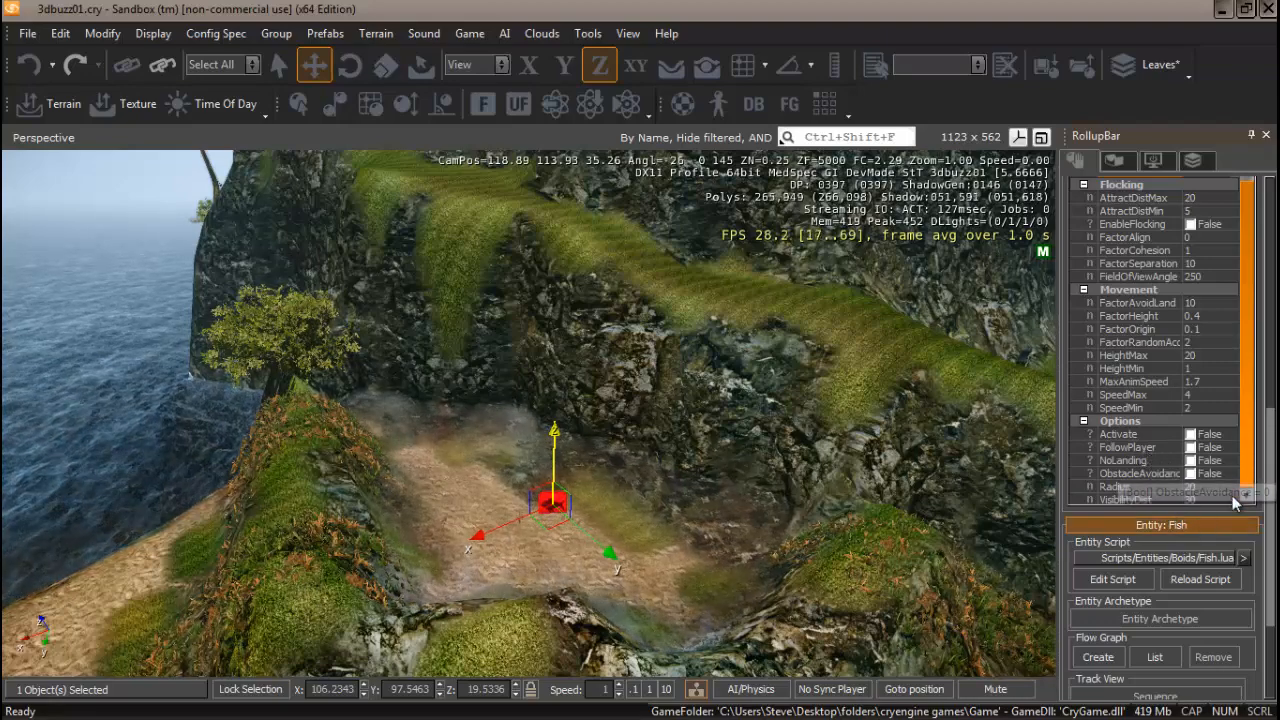
drag(1268, 456, 1261, 254)
scroll(1259, 383, up, 3)
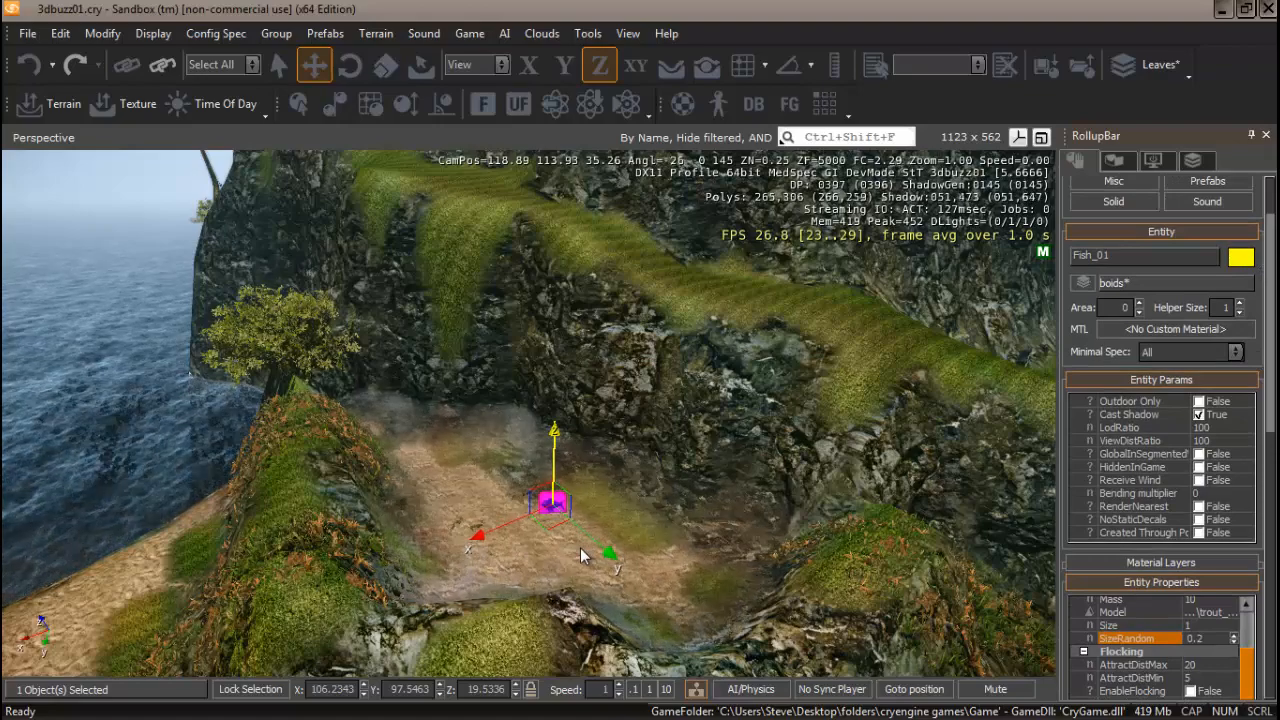
Step: Place a Turtles entity from the Boids group on the open sandy ground, using the follow-terrain constraint
right_drag(578, 547, 555, 542)
right_drag(570, 546, 602, 550)
key(w)
right_drag(439, 526, 495, 532)
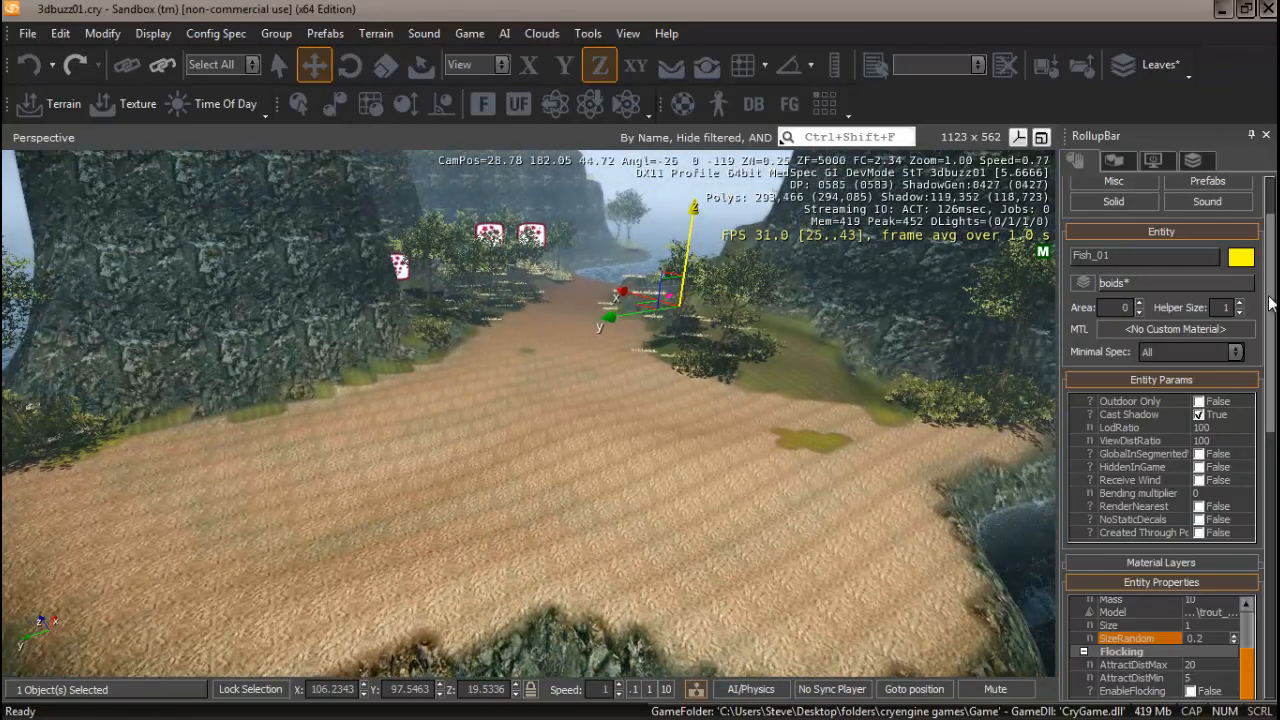
drag(1272, 302, 1272, 218)
click(1123, 247)
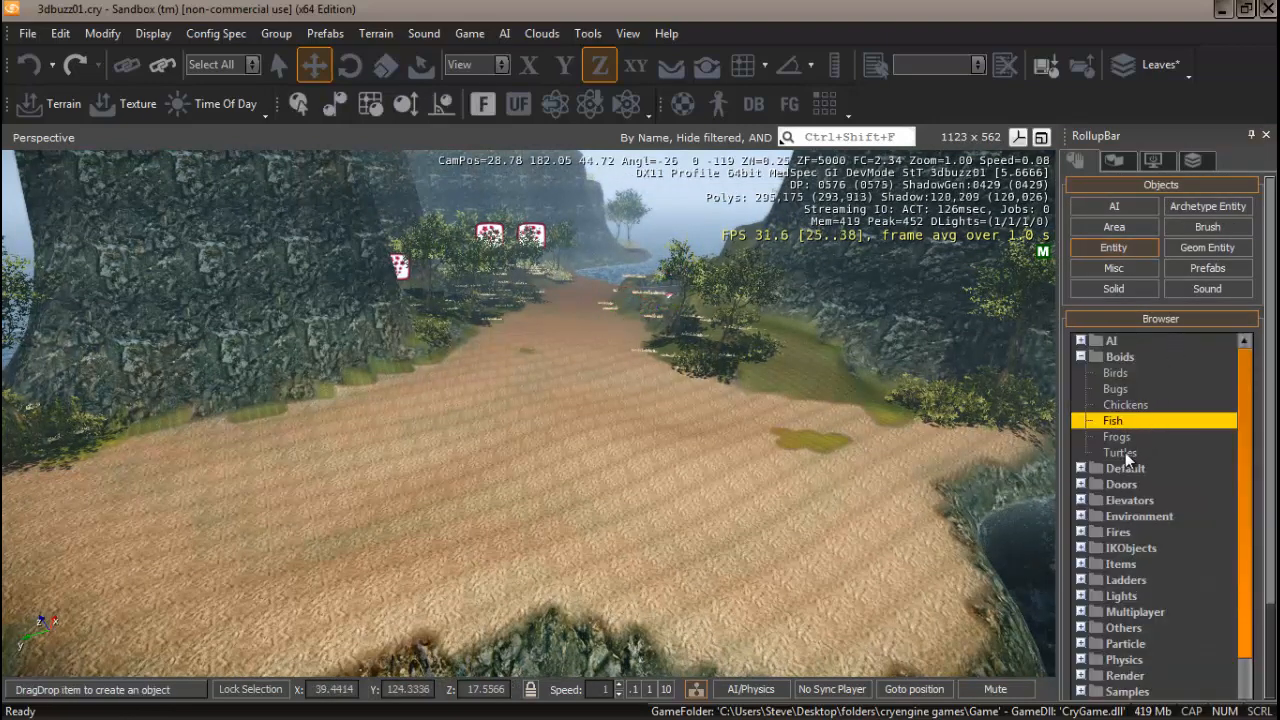
click(1120, 453)
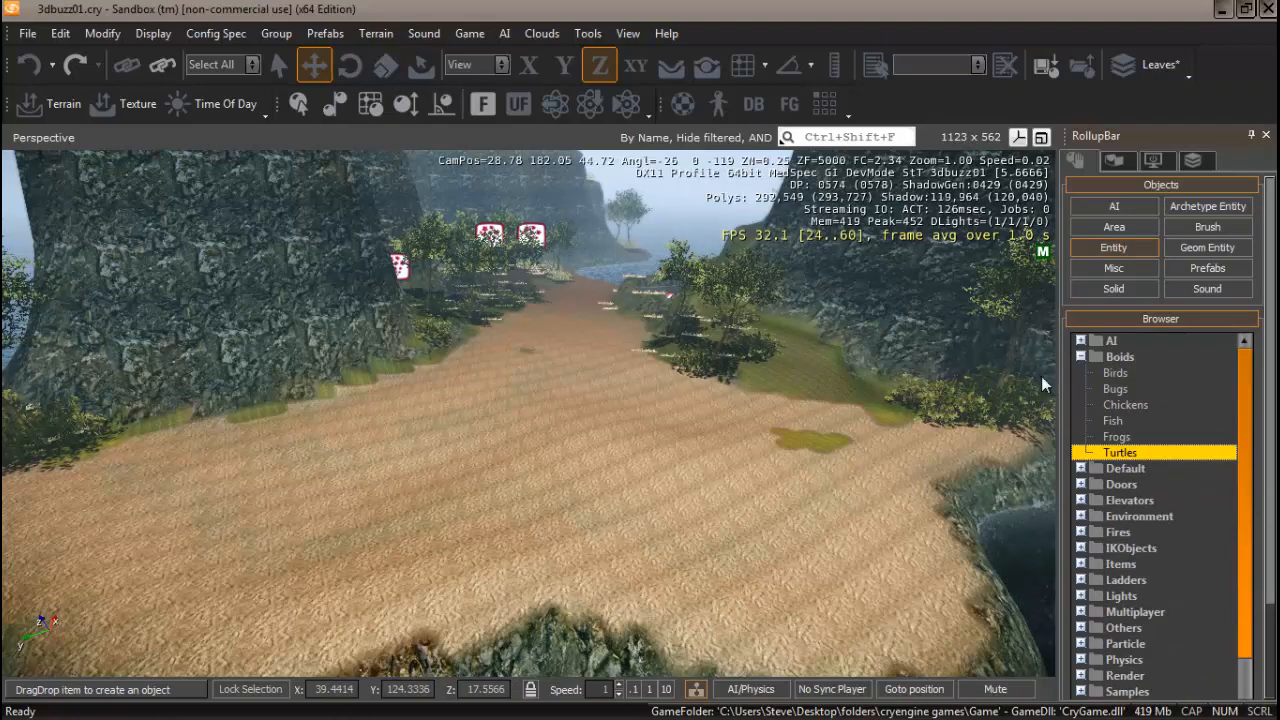
click(670, 64)
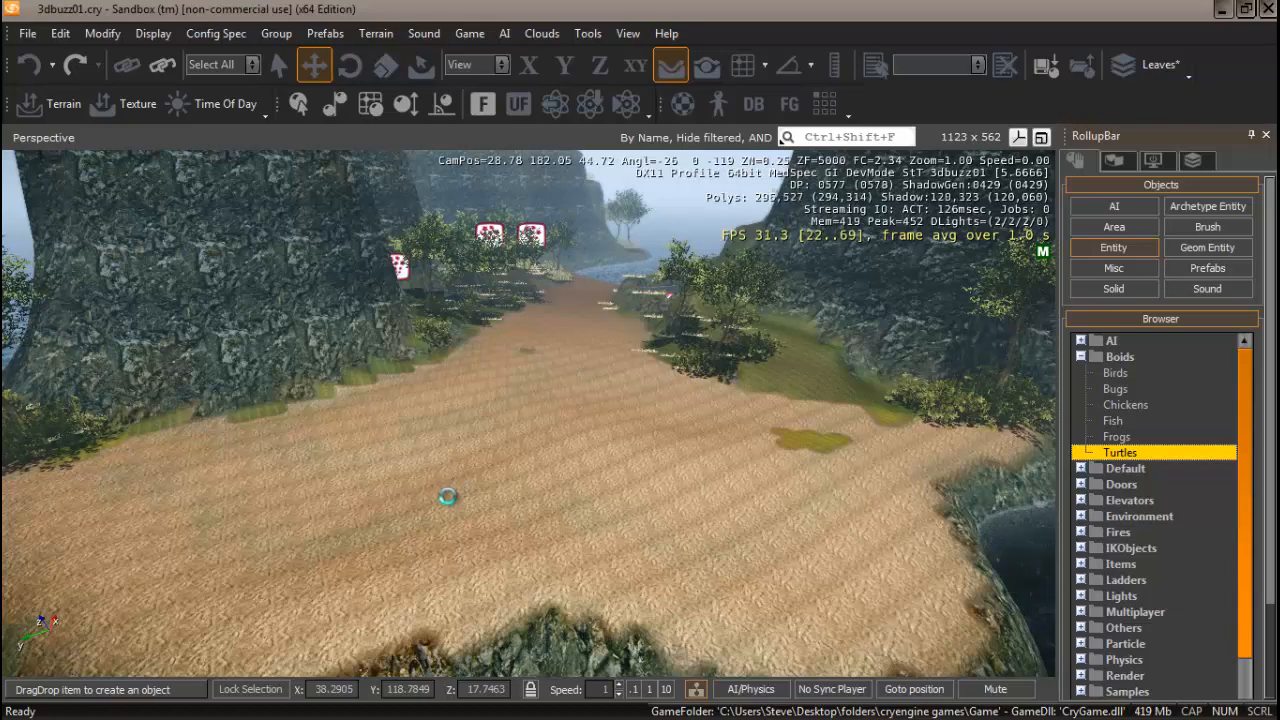
mouse_move(447, 497)
mouse_down()
mouse_move(449, 514)
mouse_move(429, 506)
mouse_move(427, 542)
mouse_move(443, 492)
mouse_up()
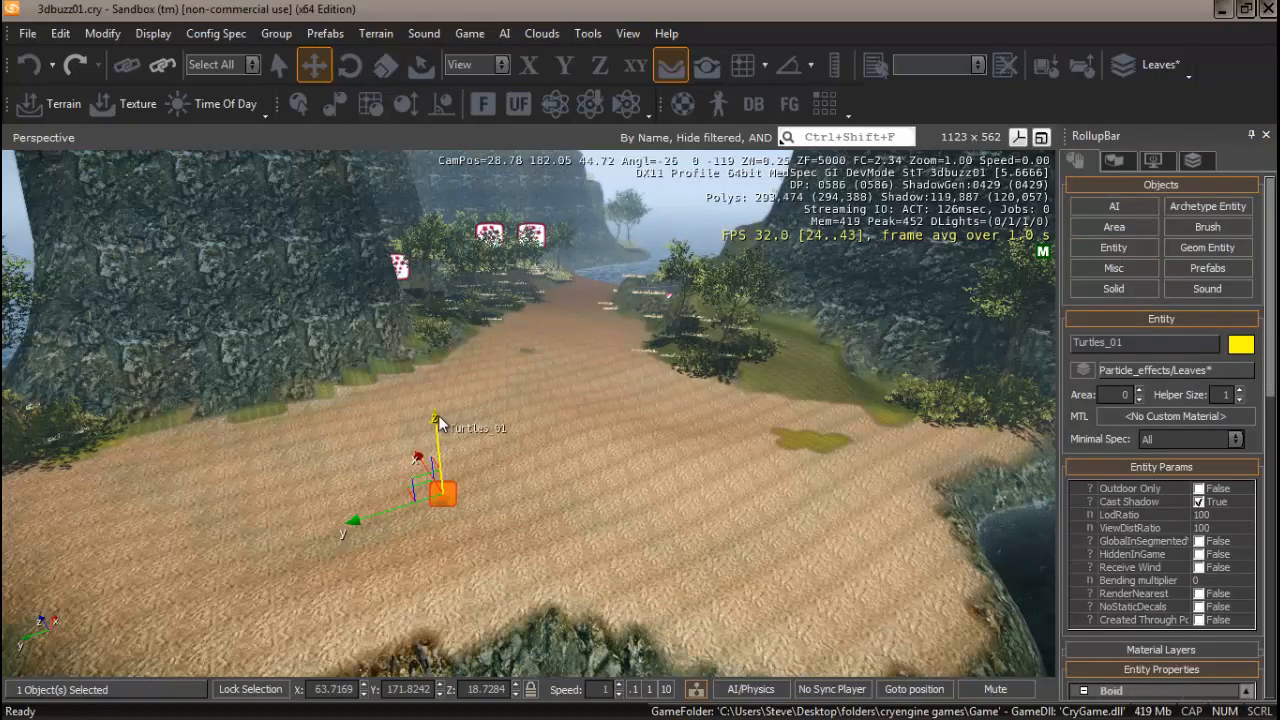
Step: Lower the turtles entity along the Z axis to about 17.93 and view the turtles up close
click(438, 416)
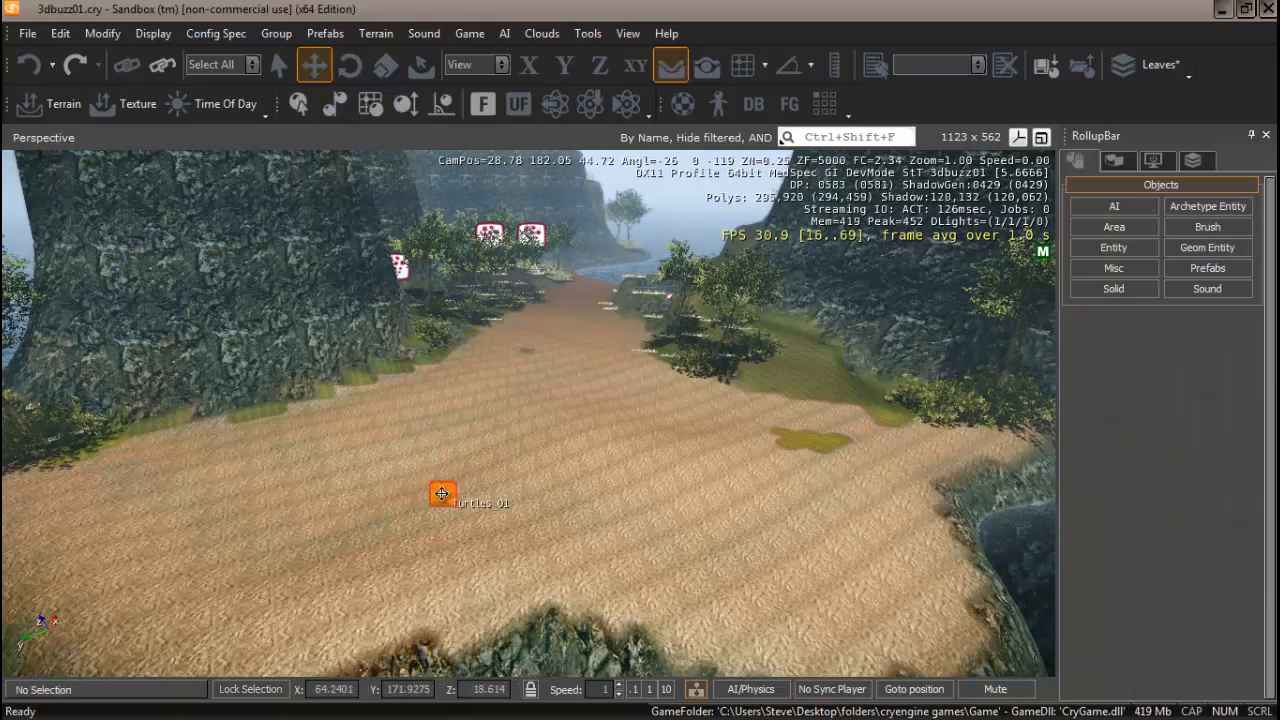
click(441, 493)
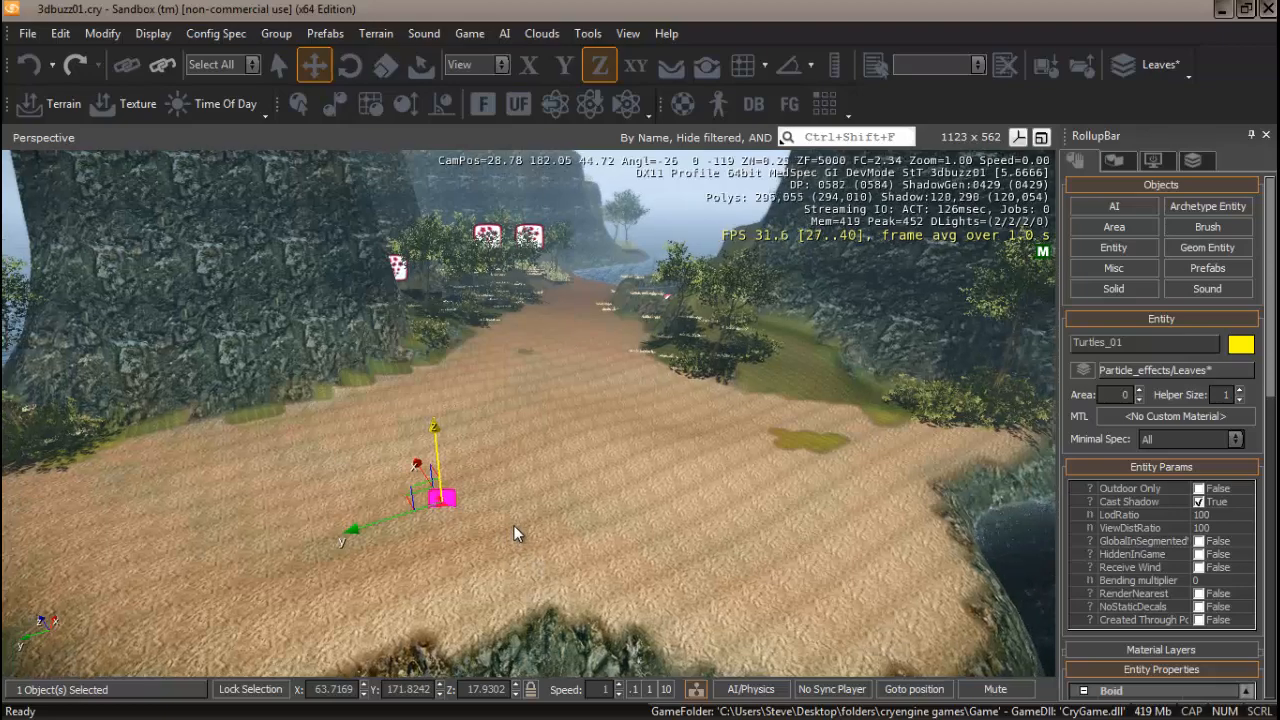
key(s)
right_drag(514, 525, 512, 529)
key(w)
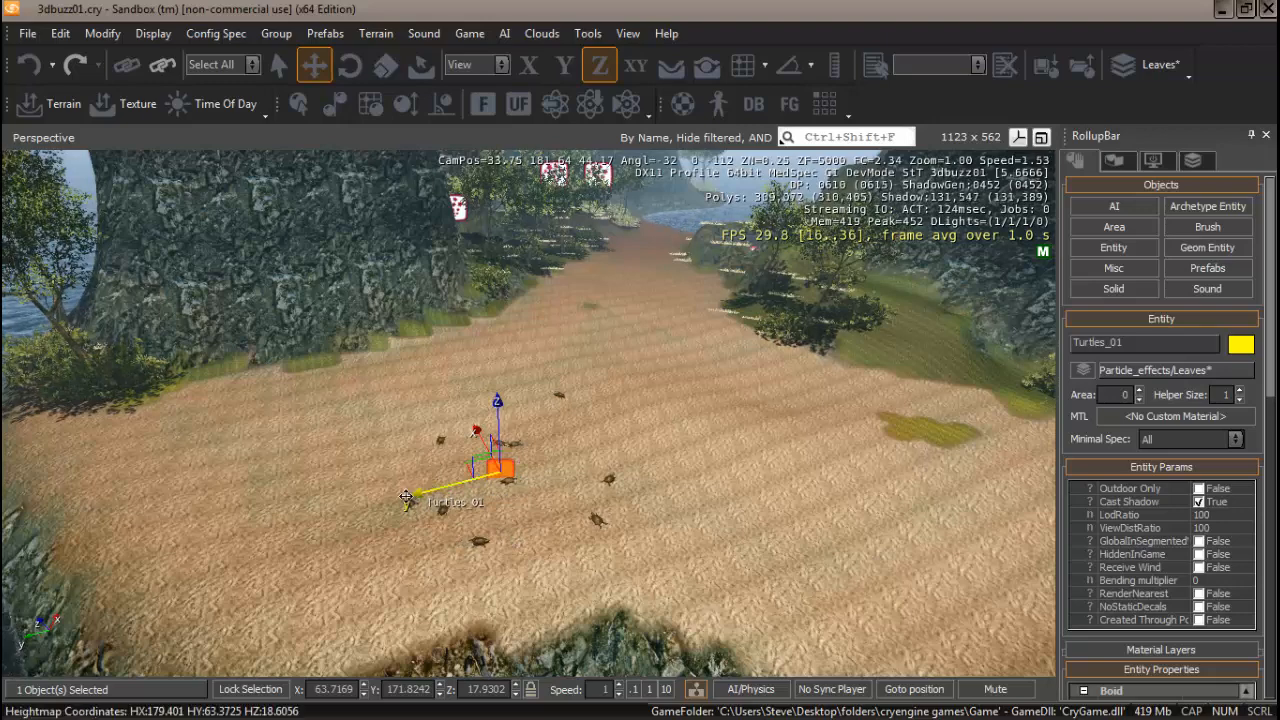
Step: Move the turtles entity across the sand towards the seaward cliff edge, to about X 71.79, Y 188.57
drag(406, 497, 210, 556)
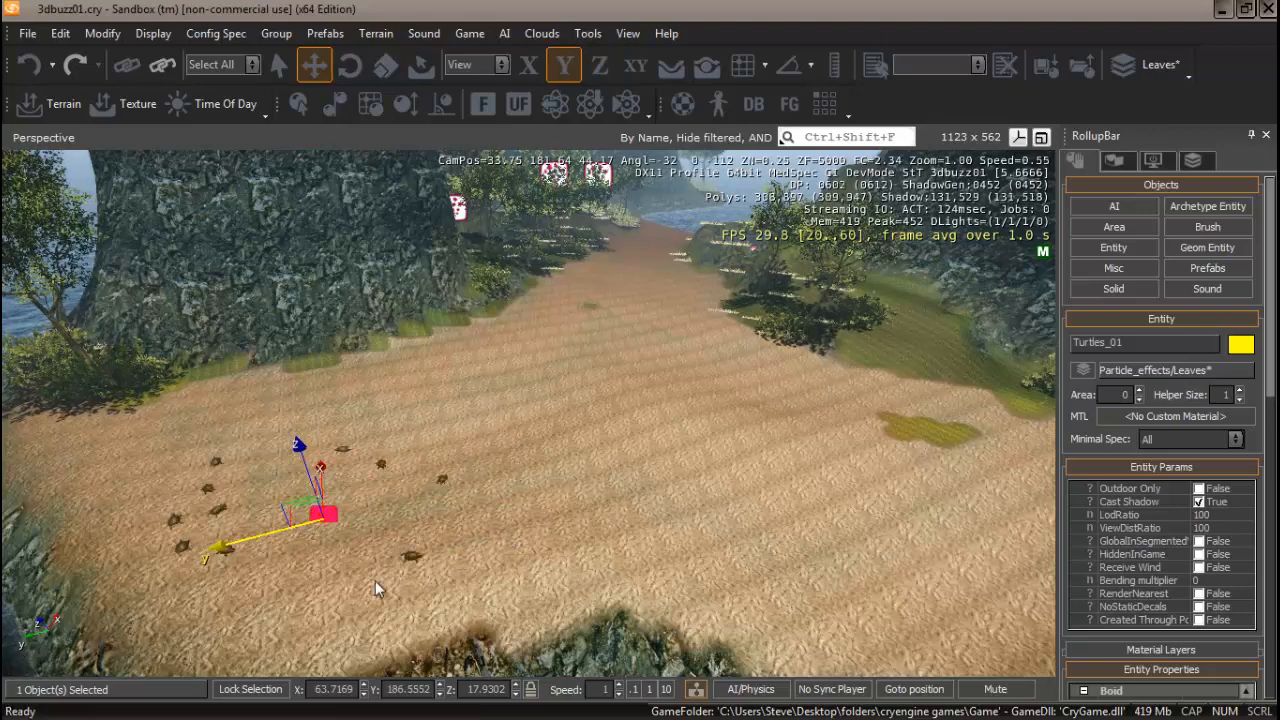
right_drag(292, 596, 310, 600)
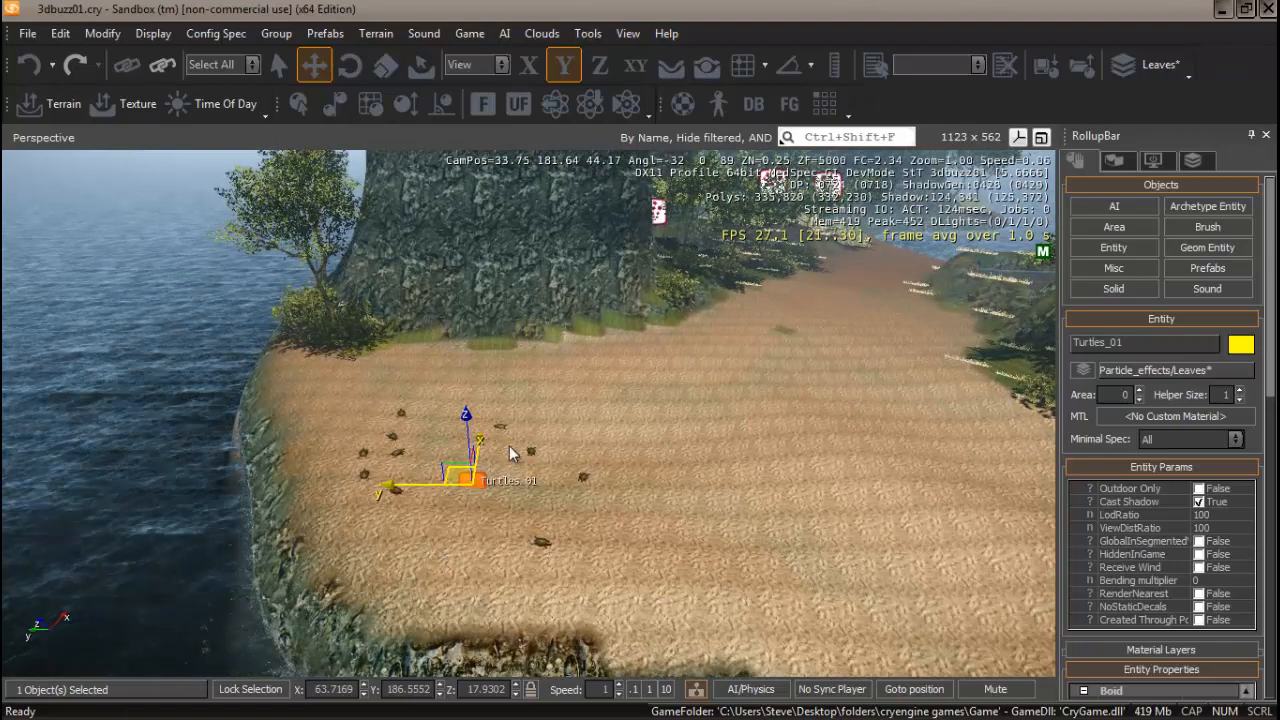
drag(480, 438, 490, 400)
drag(393, 432, 380, 432)
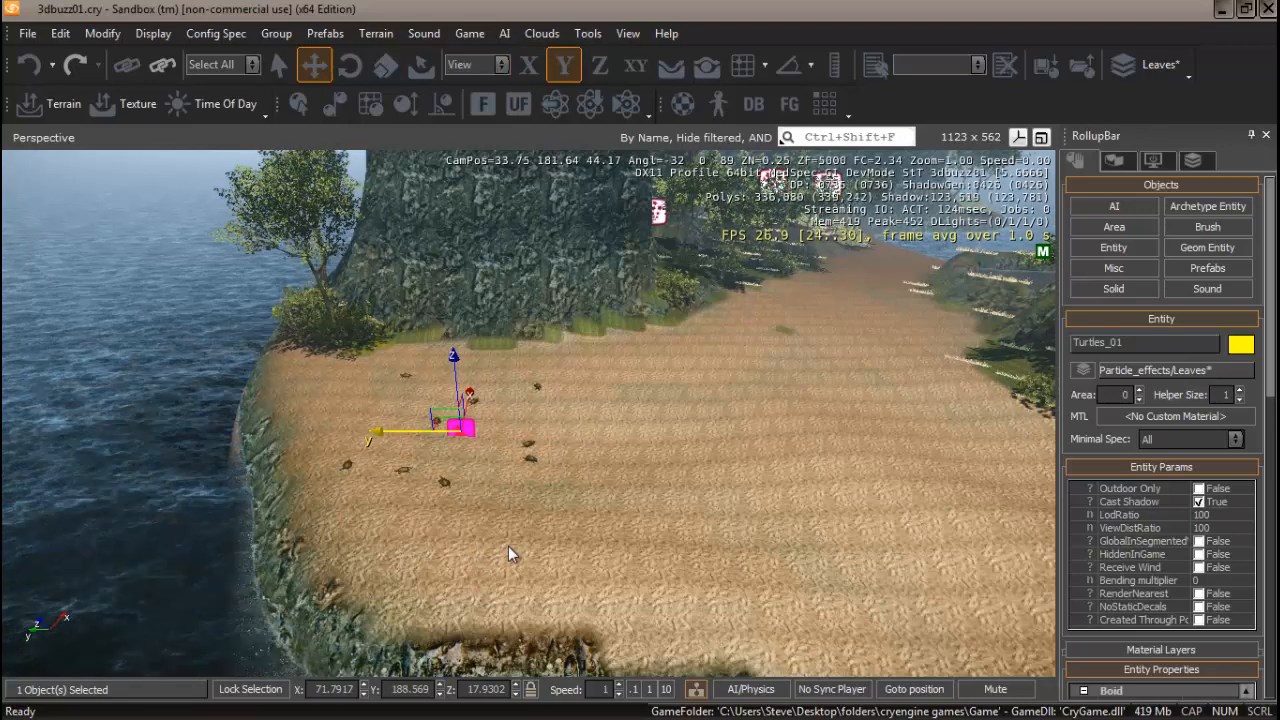
Step: Examine the turtles walking on the sand from up close and from several surrounding viewpoints
right_drag(508, 546, 566, 535)
key(w)
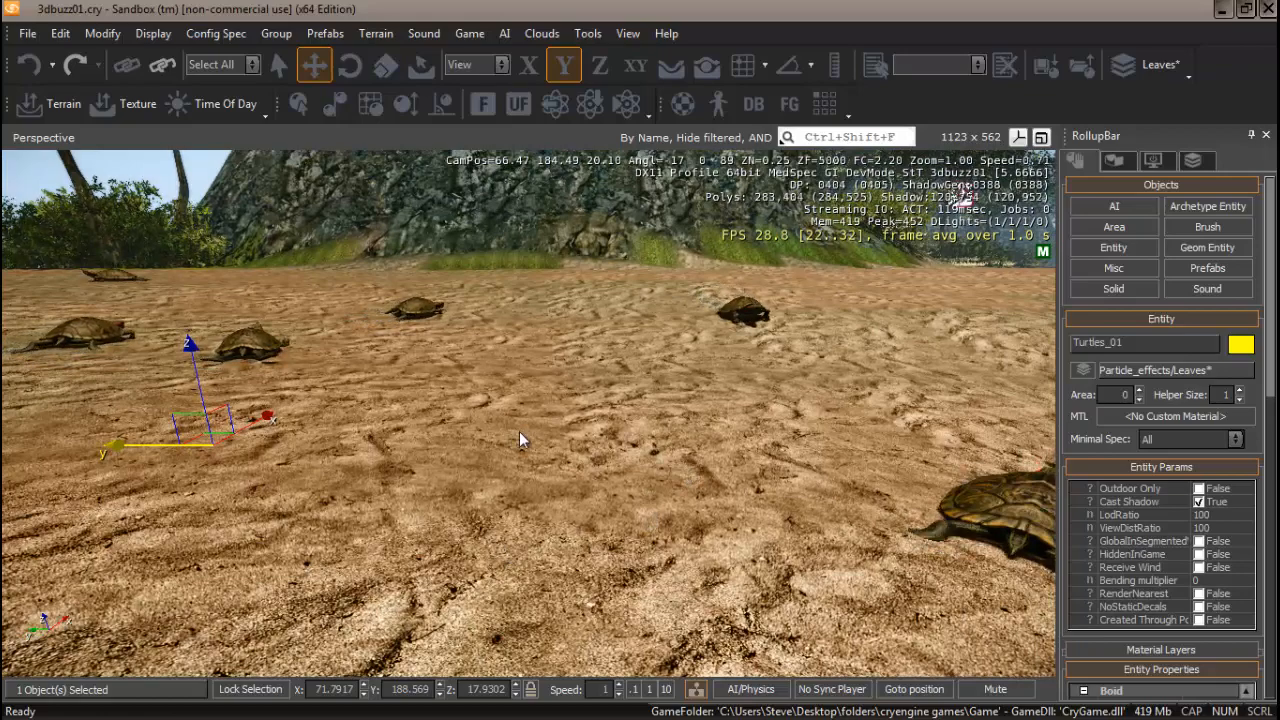
right_drag(519, 431, 573, 432)
scroll(517, 432, down, 5)
scroll(515, 431, up, 3)
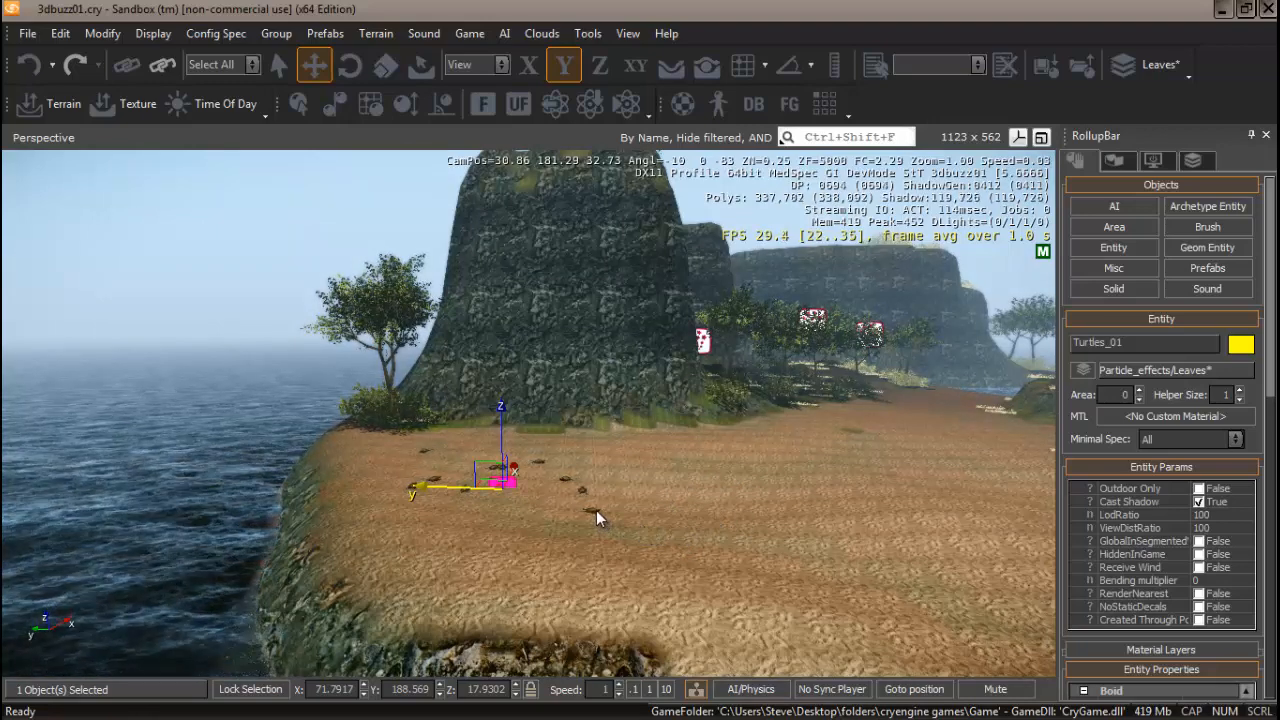
right_drag(539, 557, 540, 556)
key(w)
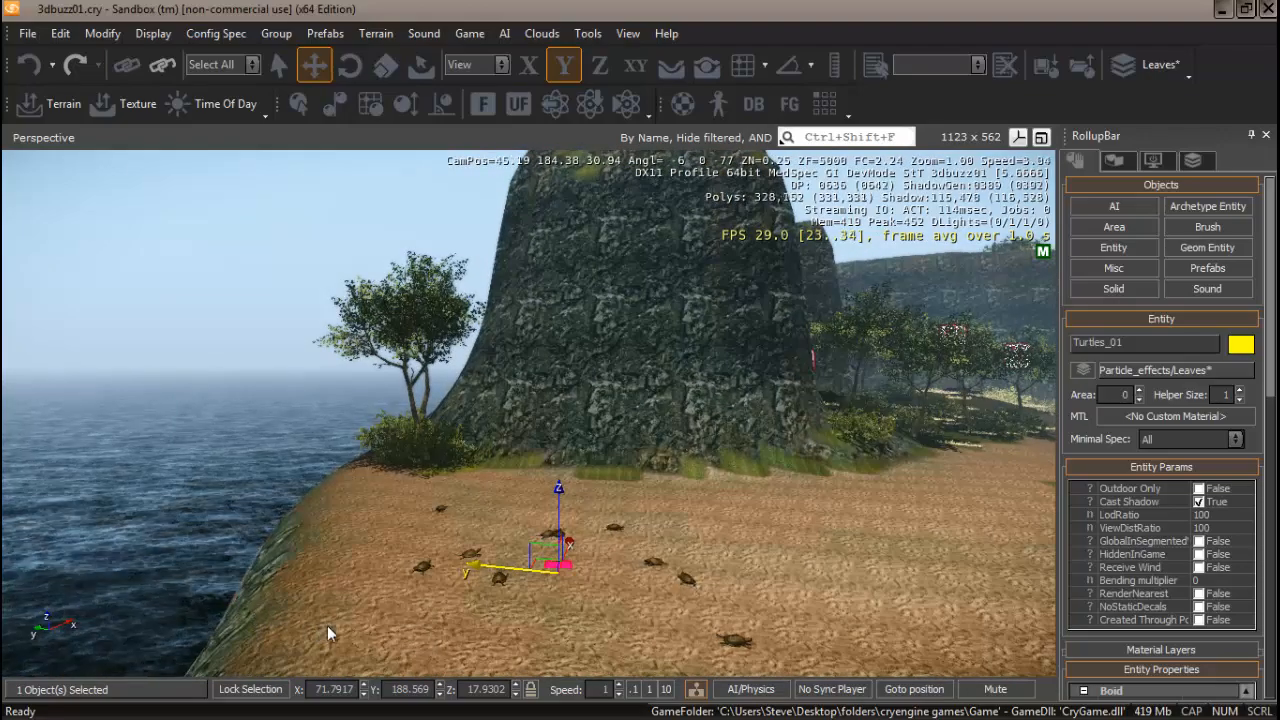
key(shift+w)
right_drag(416, 623, 413, 616)
key(w)
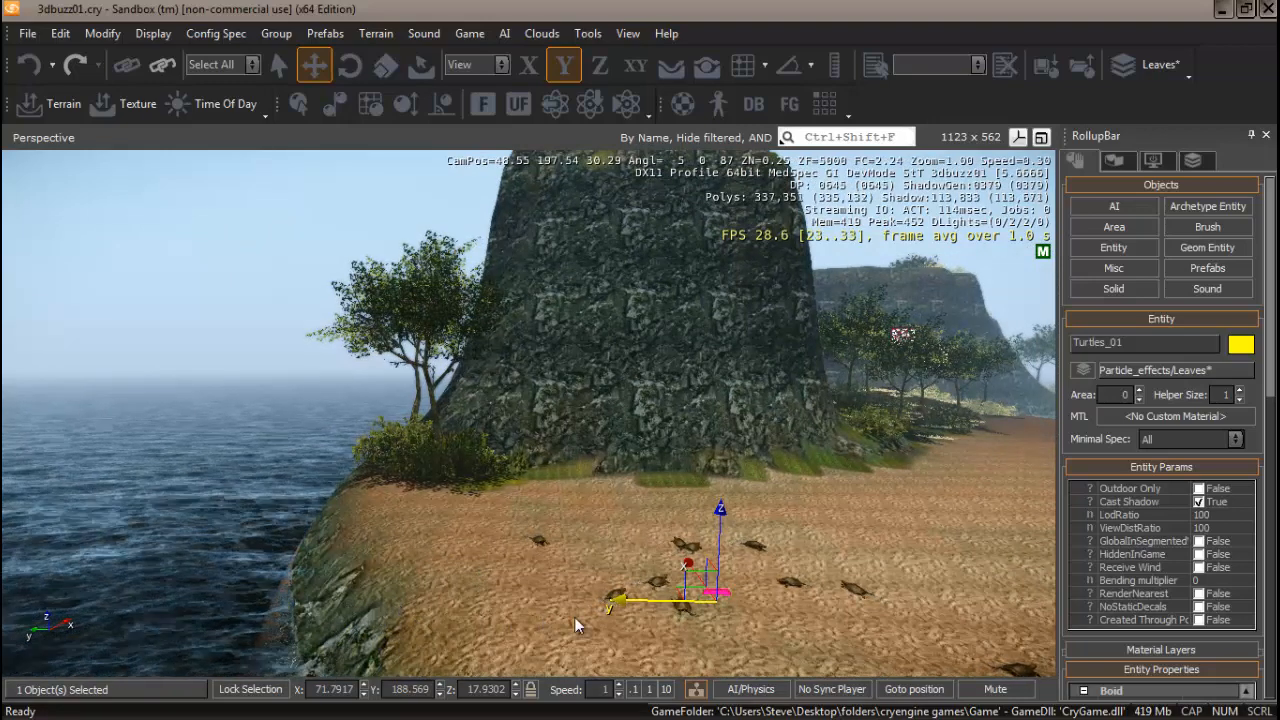
right_drag(574, 617, 541, 616)
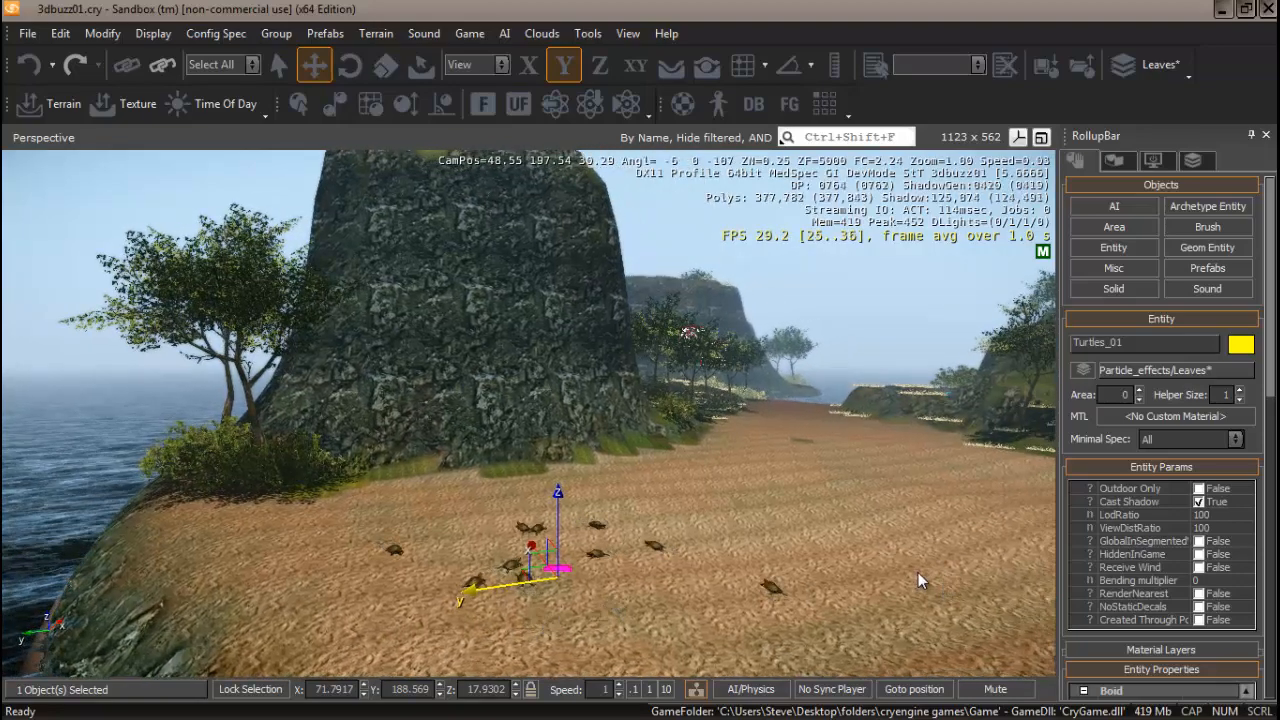
Step: Place a Birds entity from the Boids group on the sandy path between the cliffs
right_drag(918, 572, 902, 569)
right_drag(742, 582, 727, 594)
key(w)
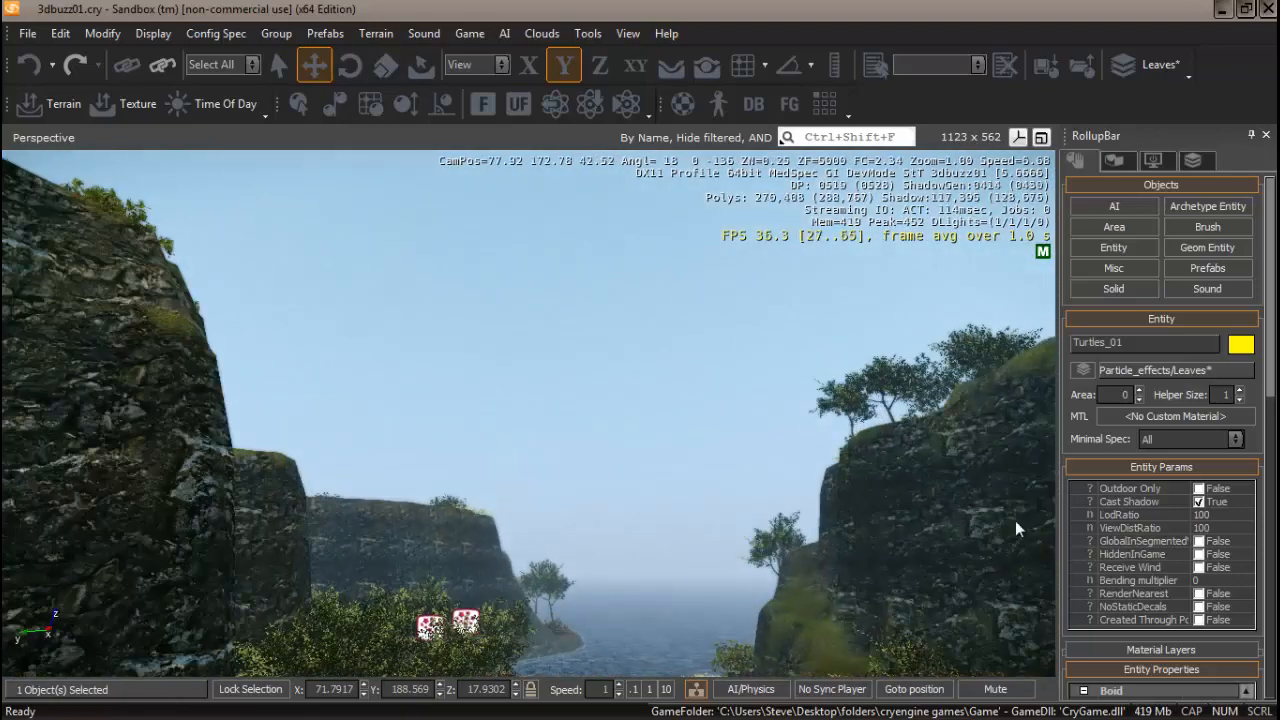
click(1128, 248)
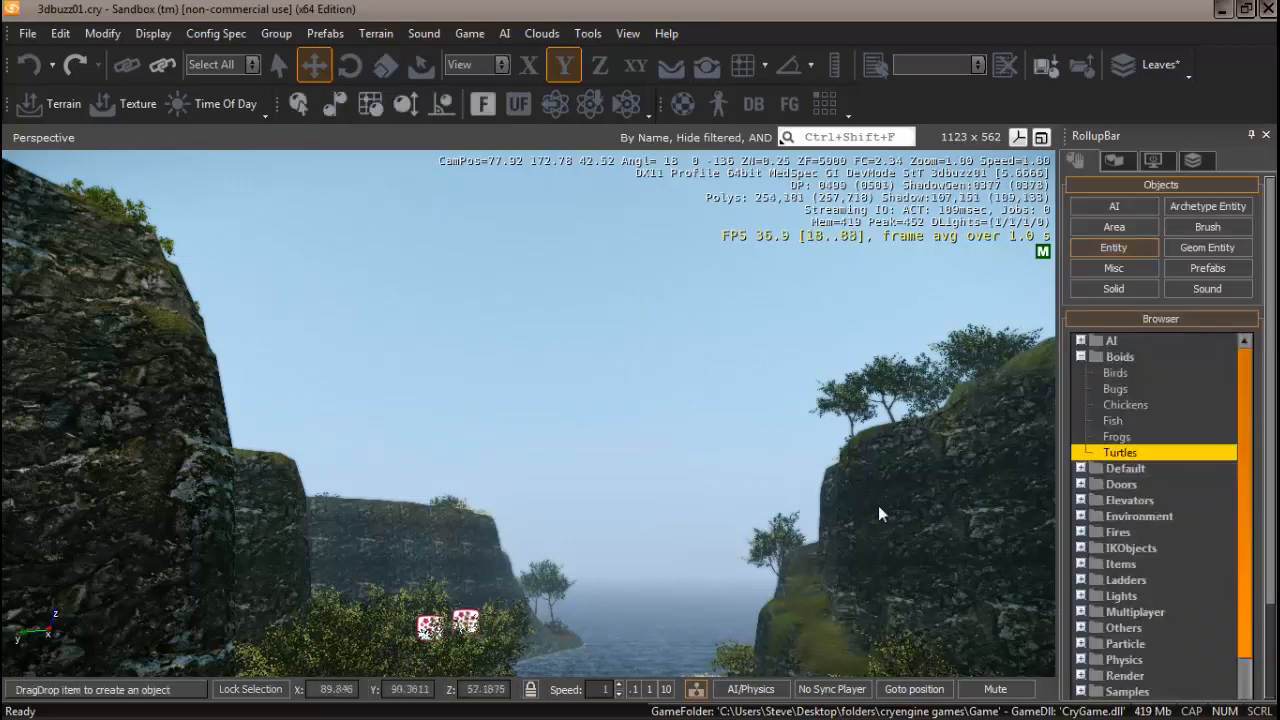
click(1116, 373)
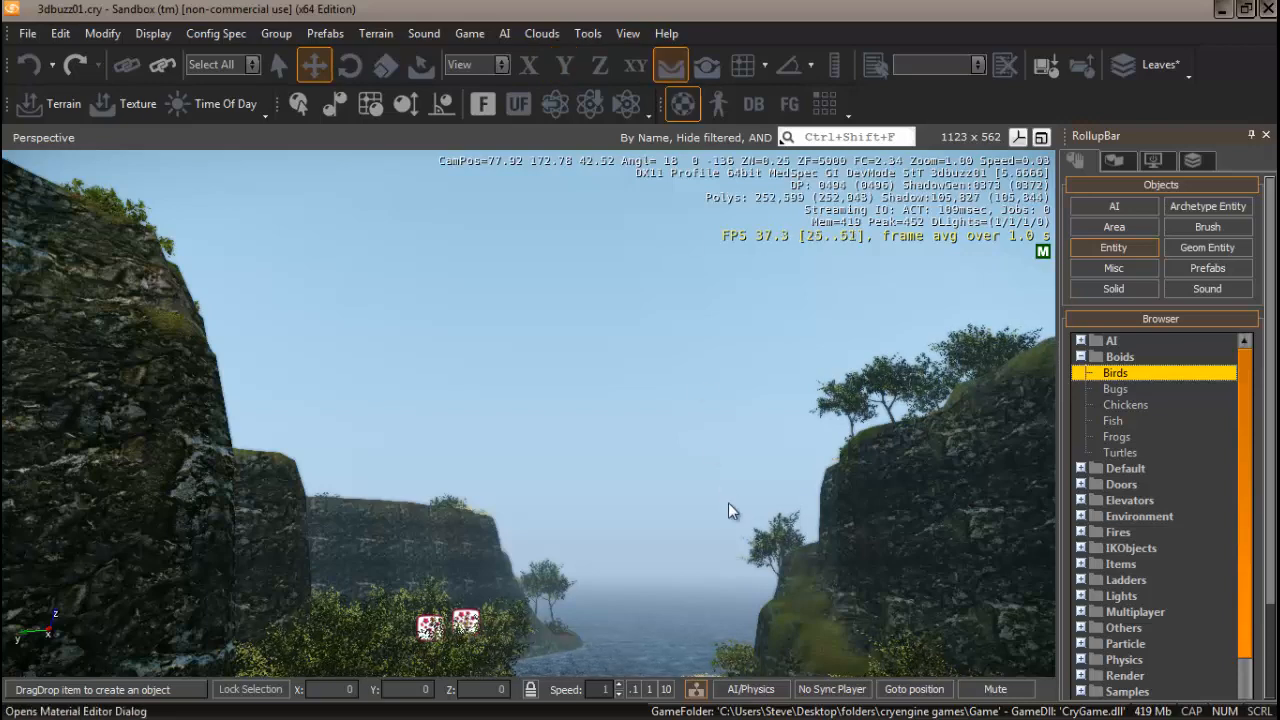
right_drag(728, 510, 745, 530)
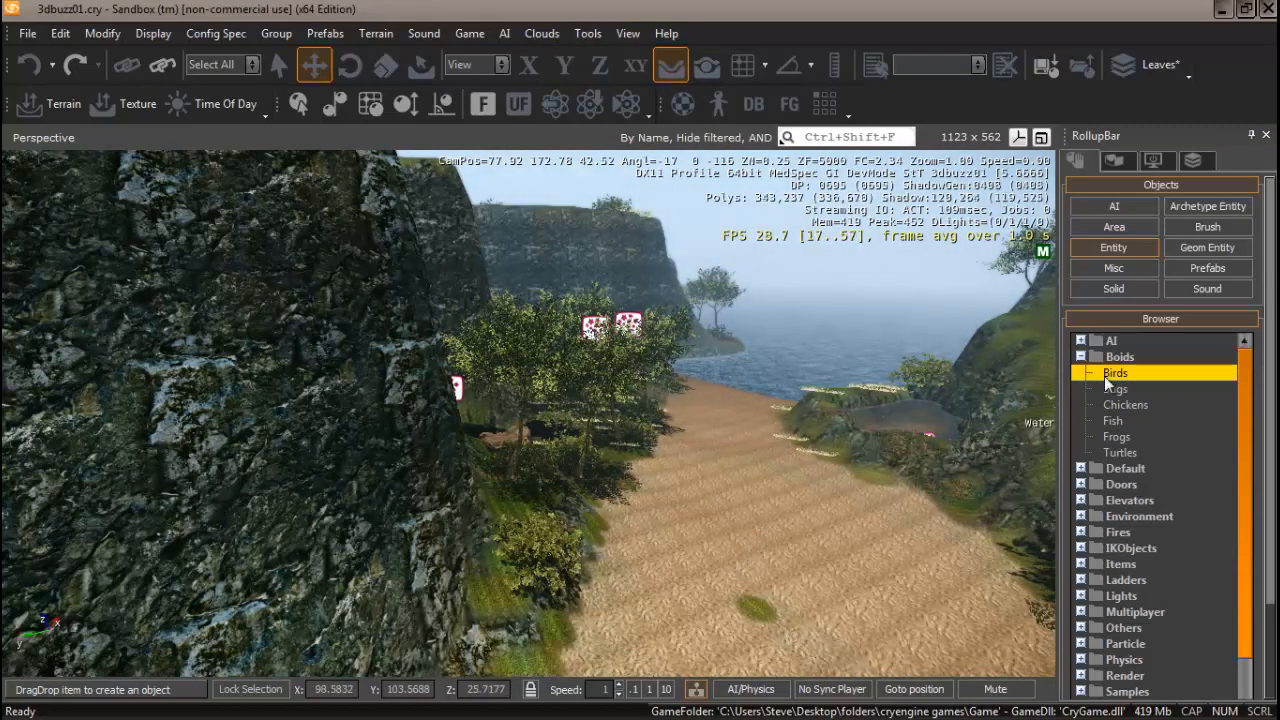
drag(1127, 371, 742, 542)
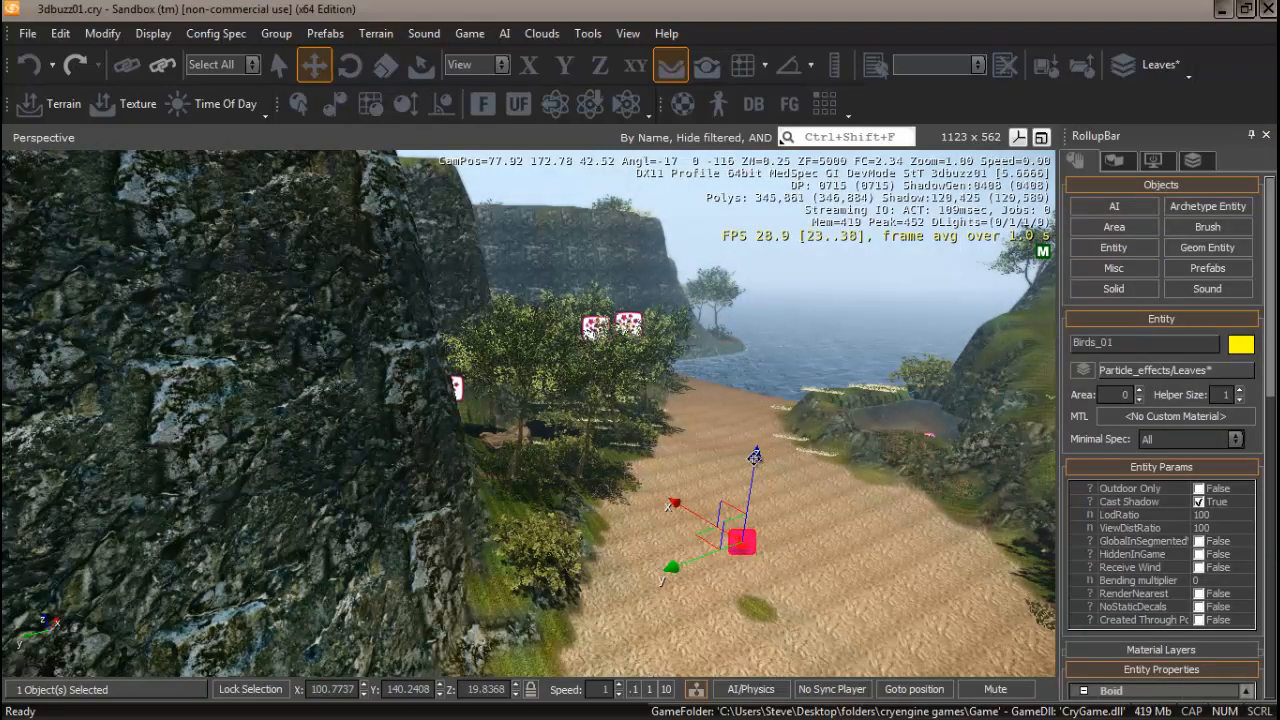
Step: Raise the birds entity along the Z axis high above the cliffs, to about 92.71
drag(755, 456, 808, 385)
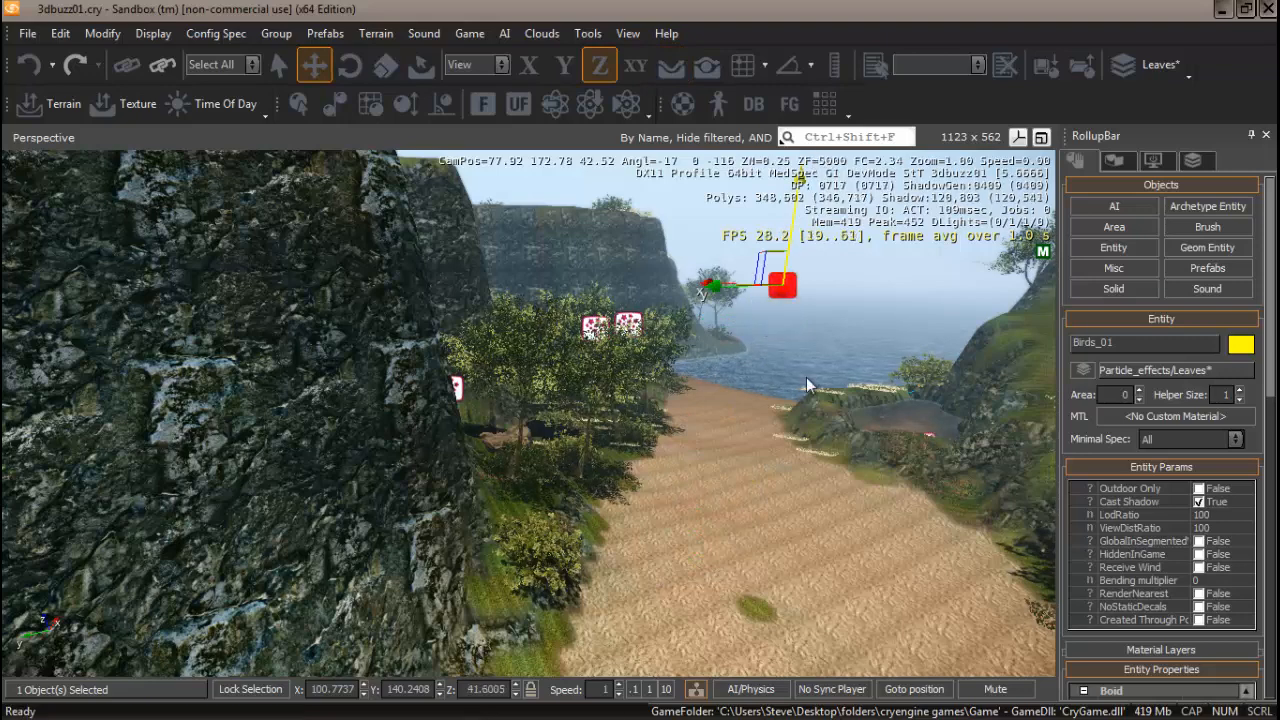
right_drag(766, 456, 697, 485)
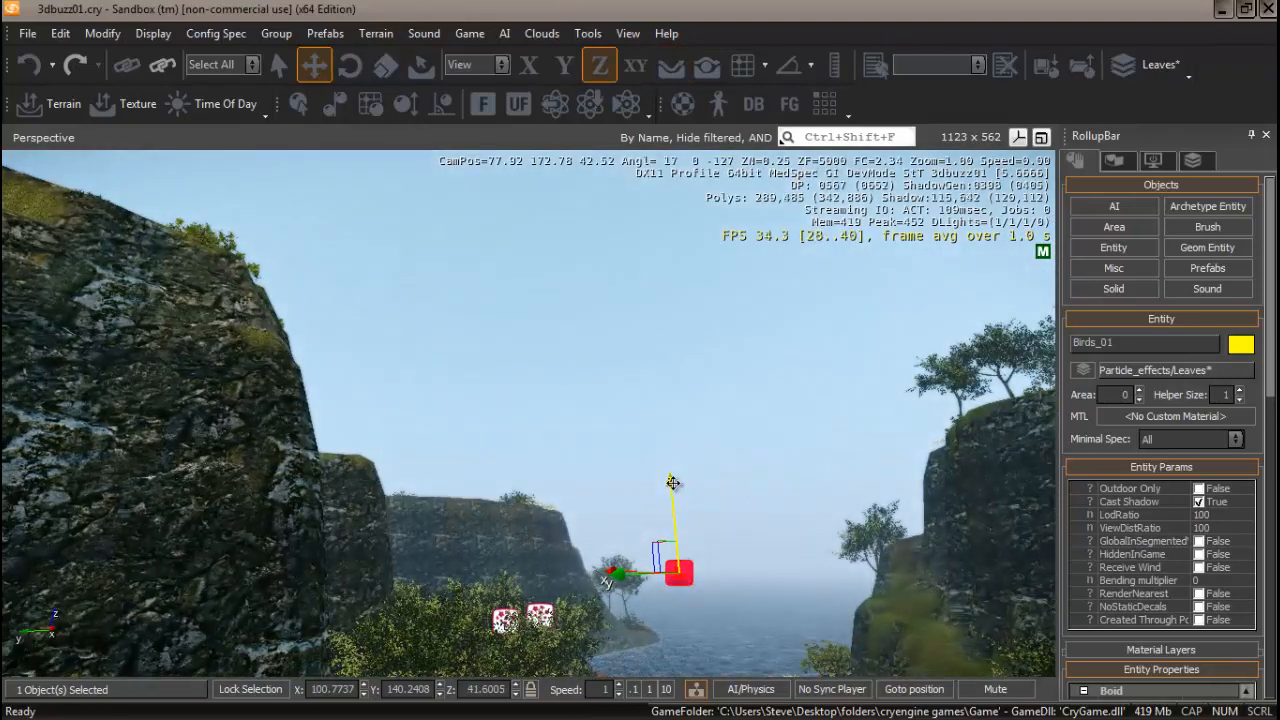
drag(671, 483, 662, 168)
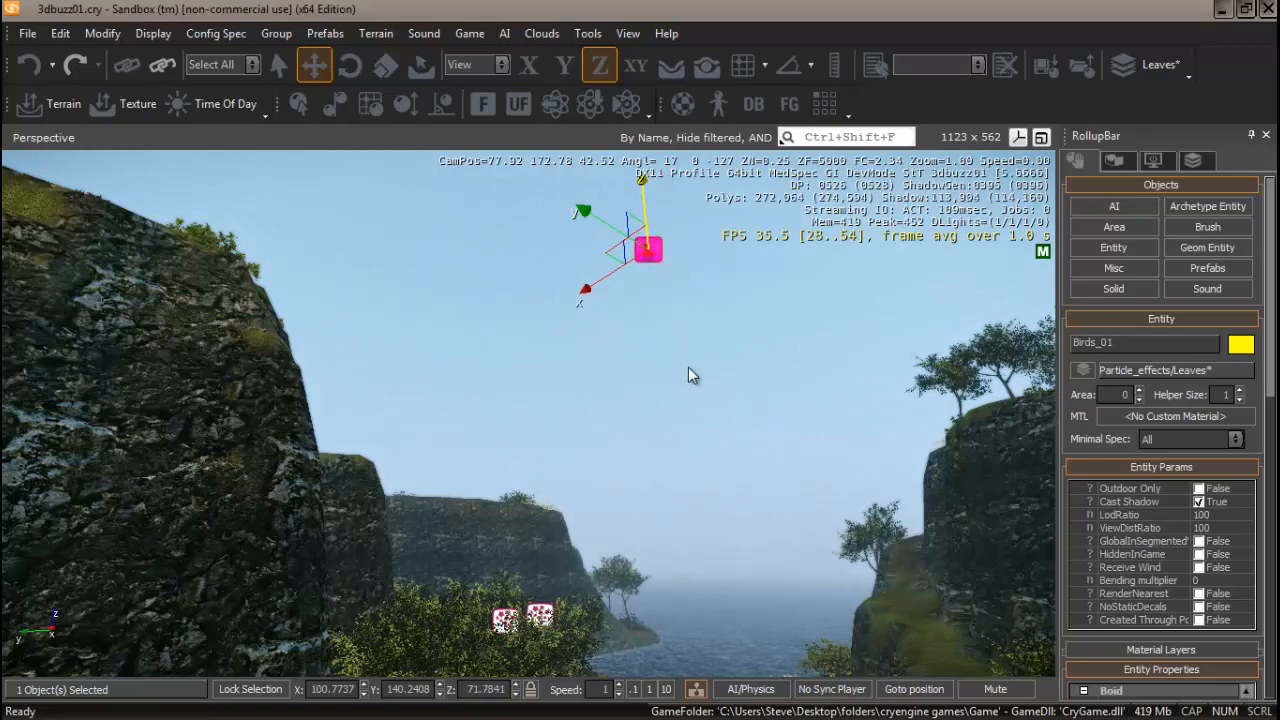
right_drag(694, 393, 673, 299)
key(s)
key(s)
drag(671, 307, 666, 196)
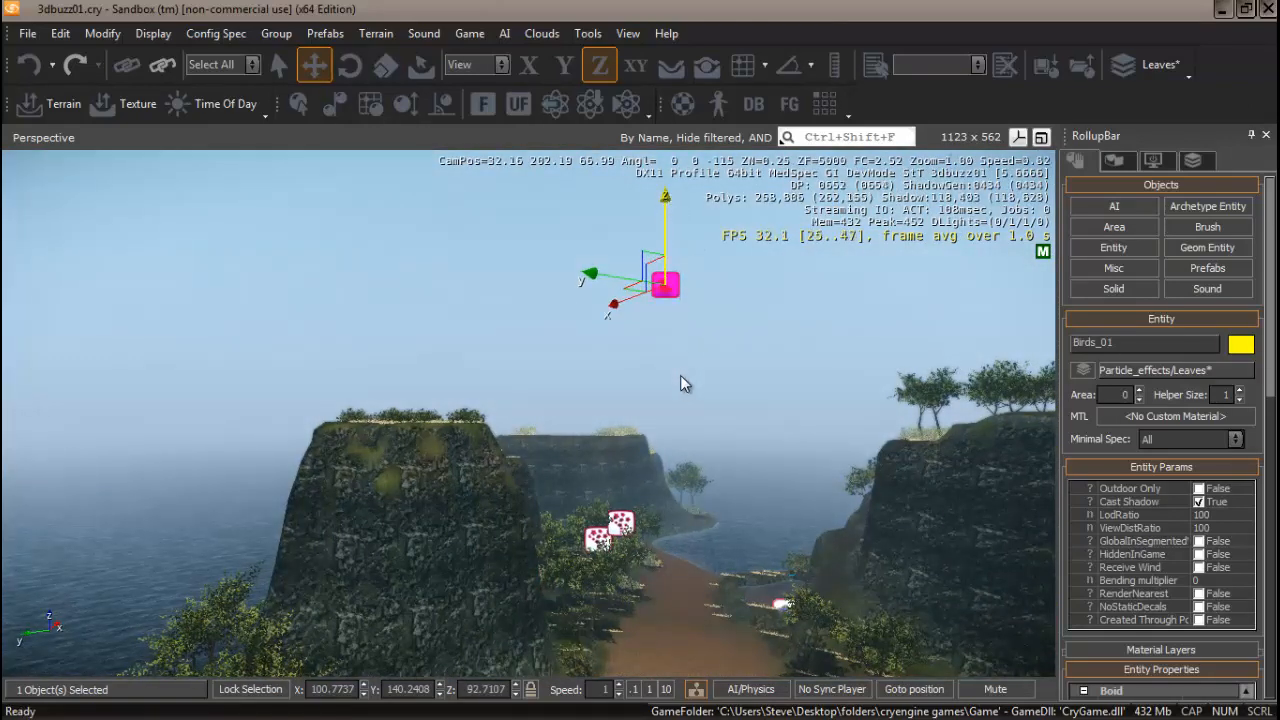
Step: Examine the birds entity above the island from overhead and from several angles around it
mouse_move(680, 417)
right_down()
mouse_move(684, 407)
mouse_move(720, 423)
mouse_move(600, 451)
mouse_move(681, 415)
right_up()
key(w)
key(s)
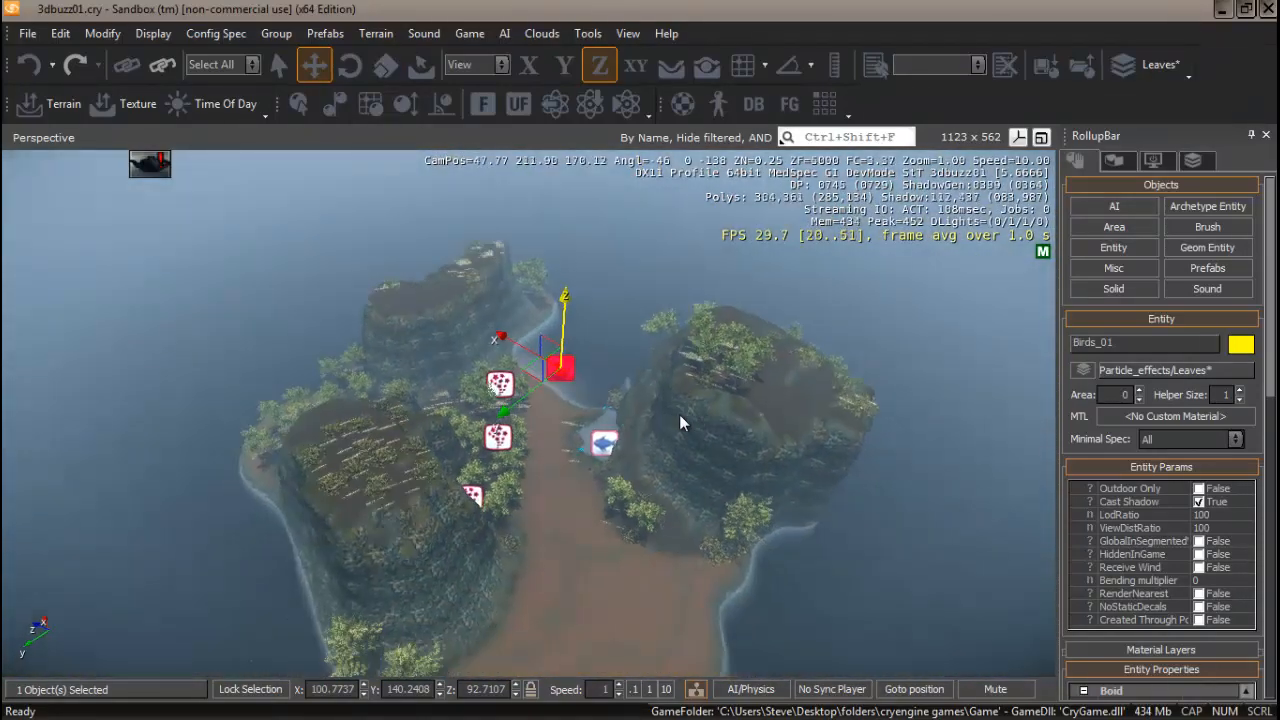
key(s)
mouse_move(680, 415)
right_down()
mouse_move(665, 426)
mouse_move(680, 413)
right_up()
key(w)
key(w)
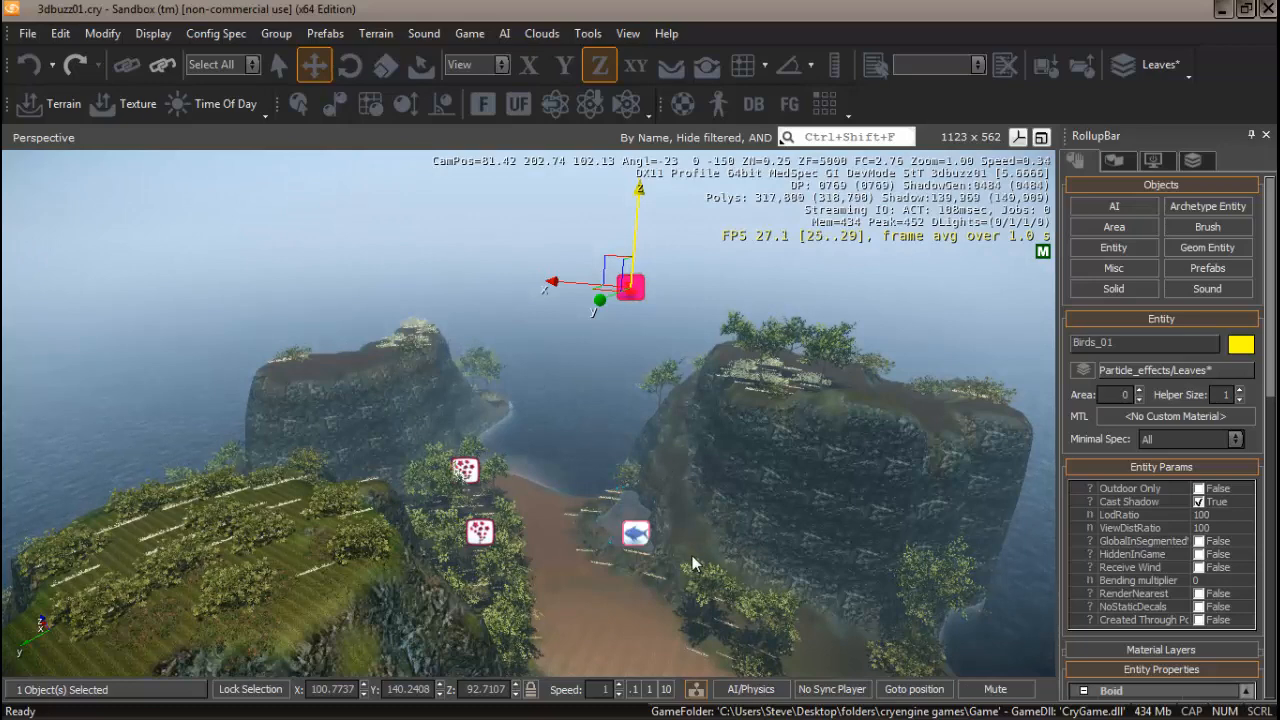
key(d)
right_drag(656, 559, 657, 557)
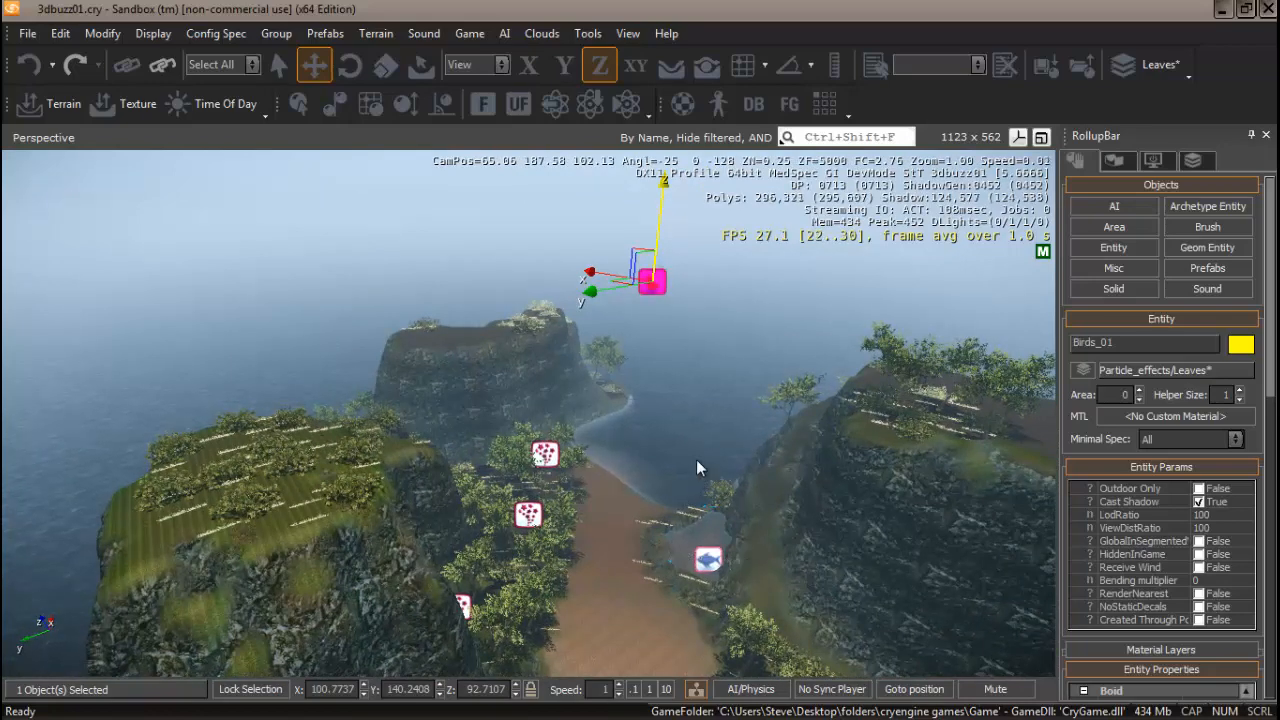
right_drag(694, 449, 693, 449)
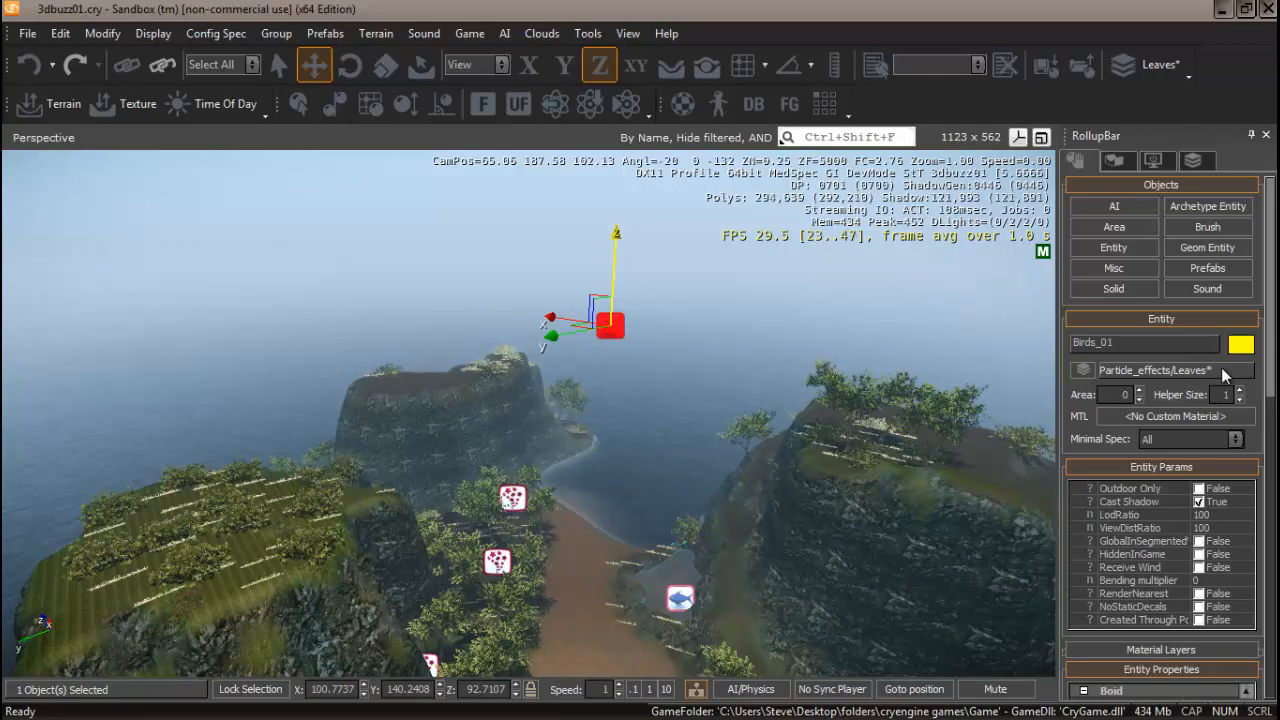
Step: Assign the birds entity to the boids layer and set its Count property to 15
click(1164, 369)
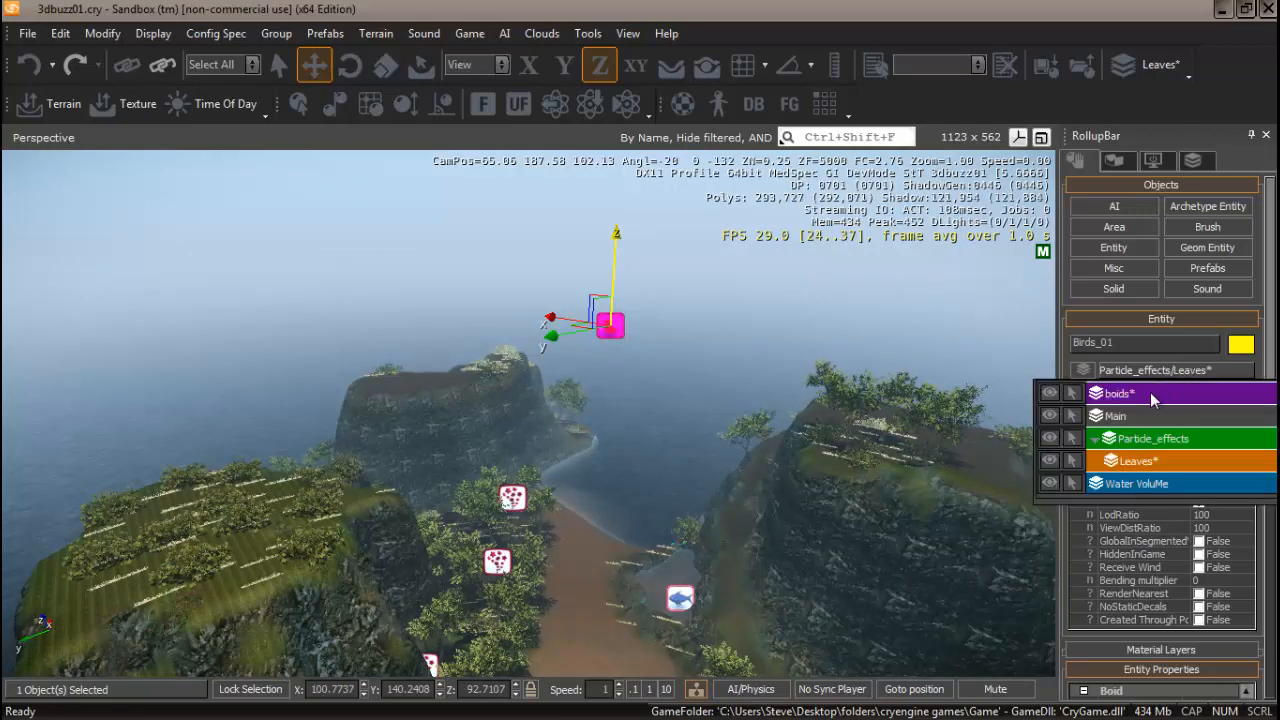
click(1151, 397)
drag(1270, 355, 1273, 488)
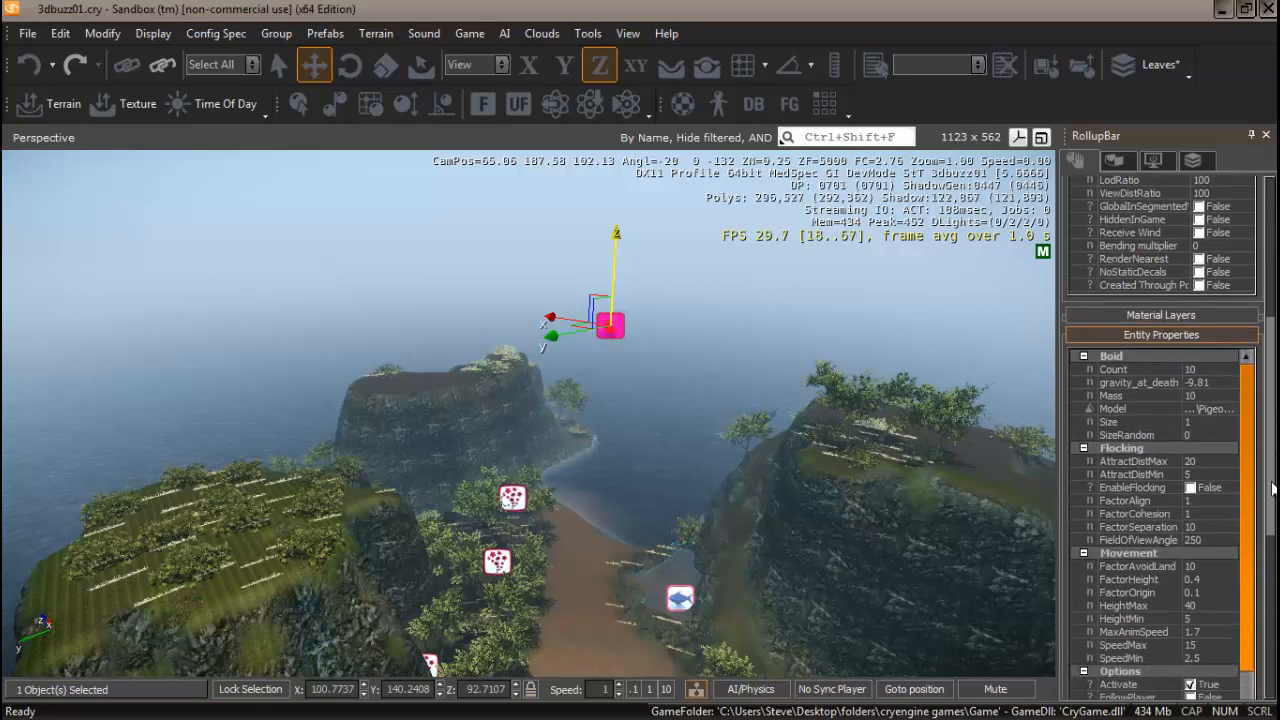
click(1203, 369)
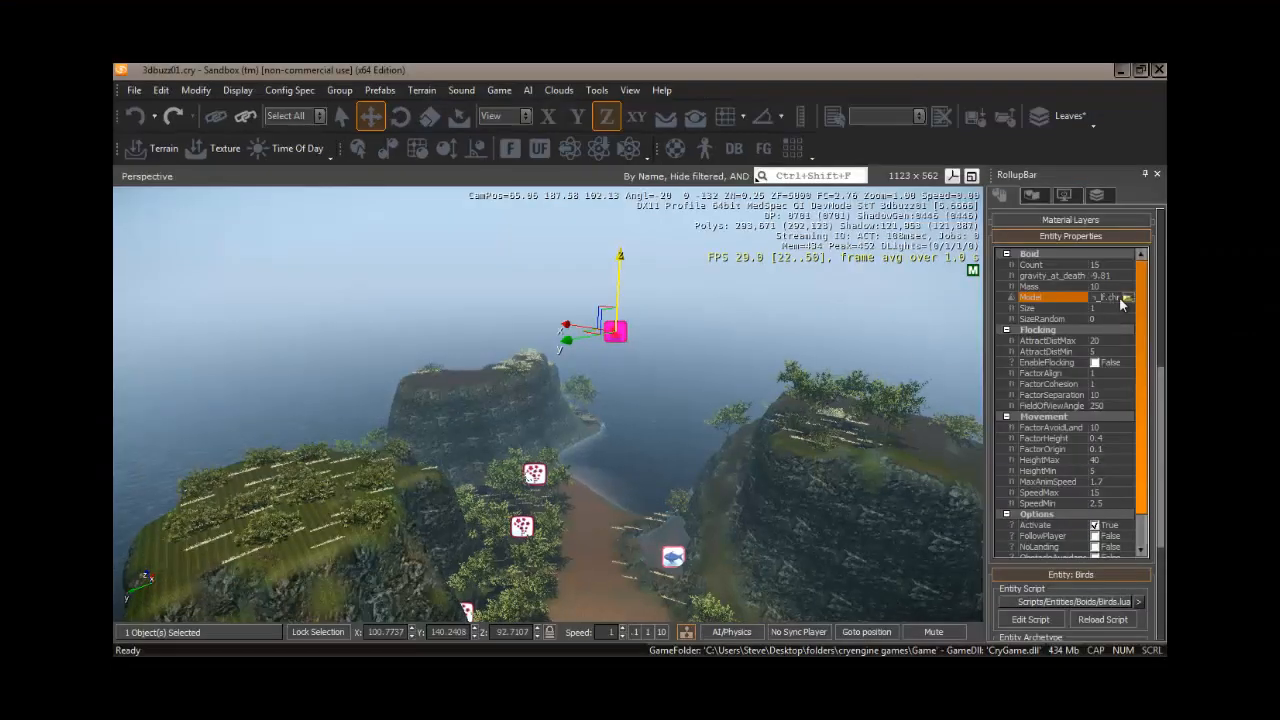
Step: Replace the birds' model with seagull.chr from the characters/animals/birds/seagull folder under Objects
click(1127, 298)
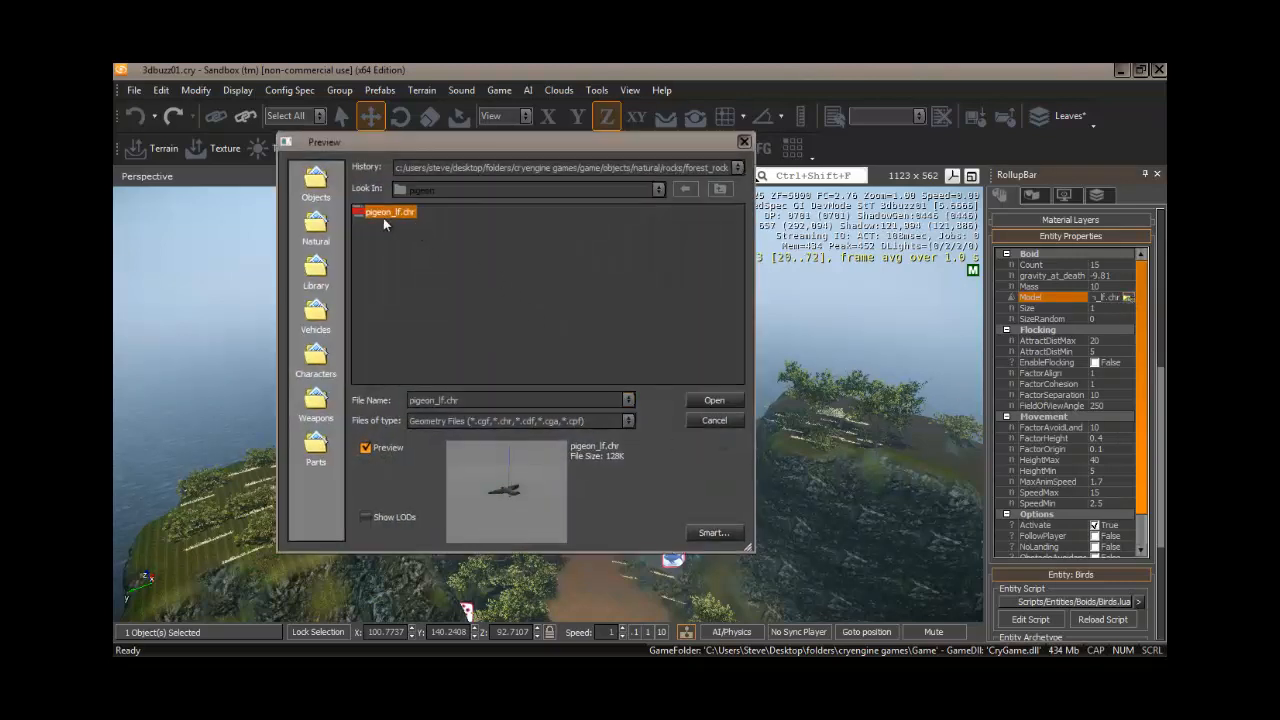
click(315, 182)
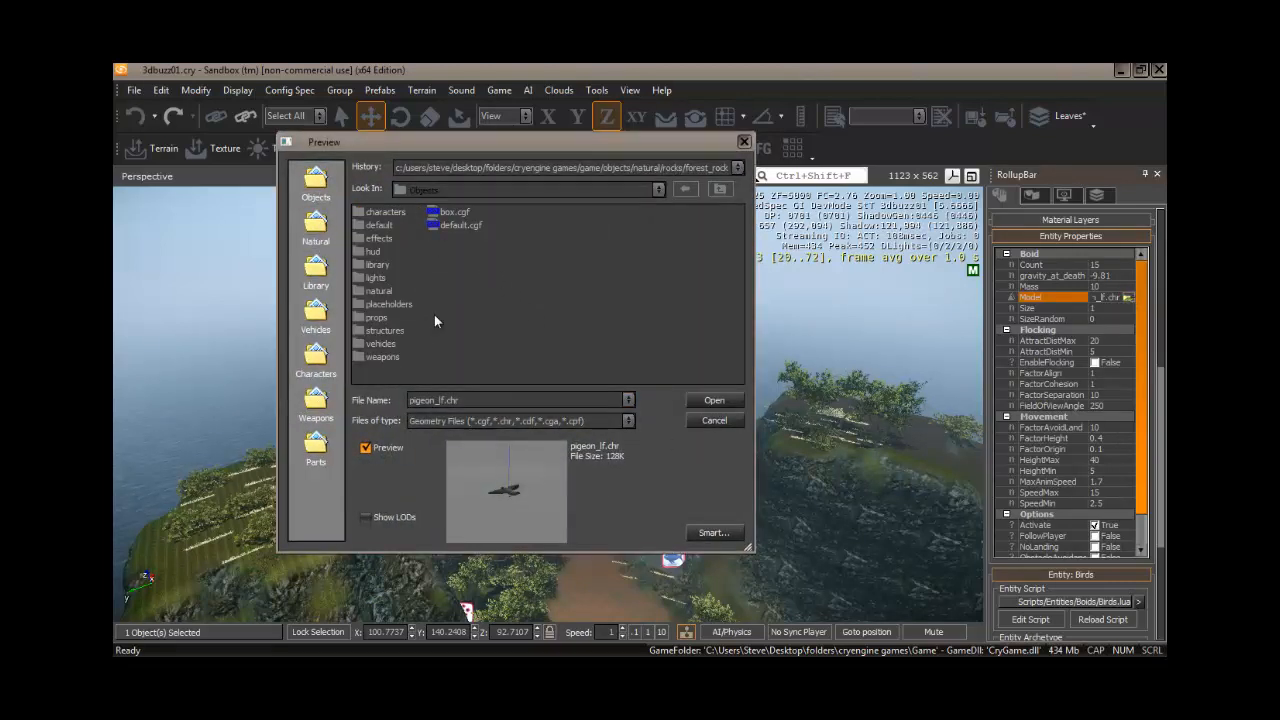
double_click(385, 212)
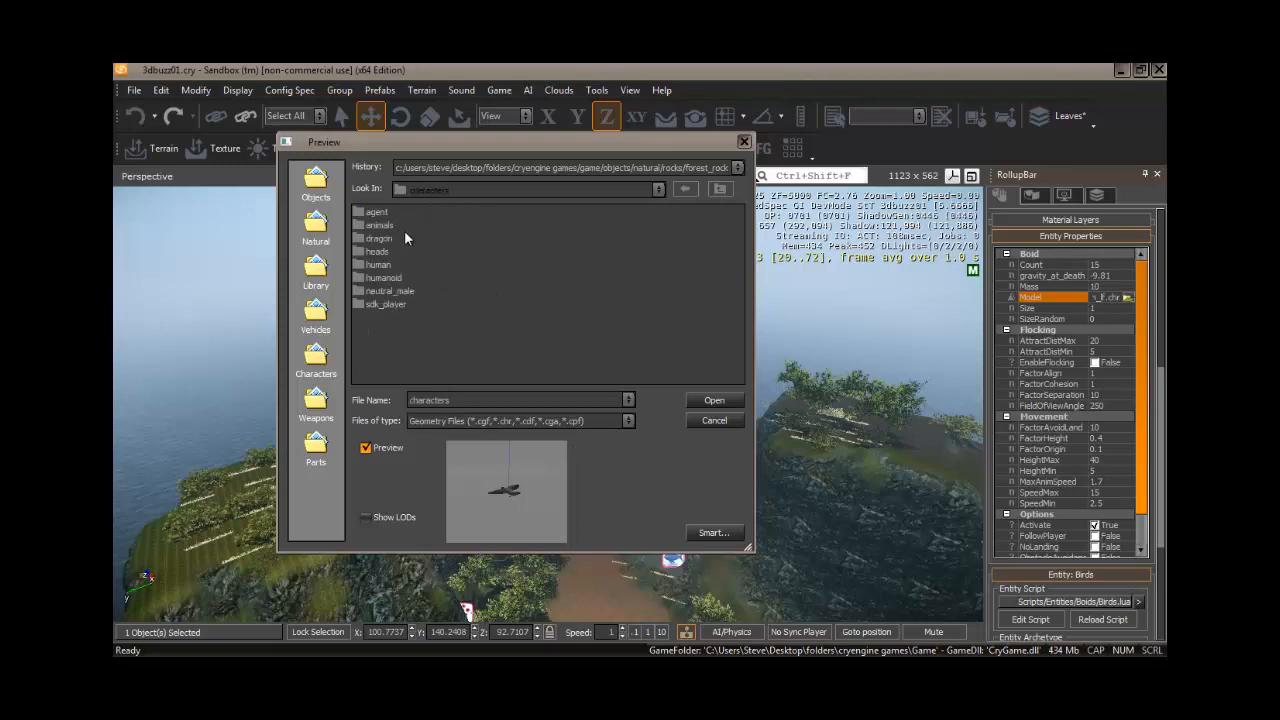
double_click(380, 226)
double_click(374, 238)
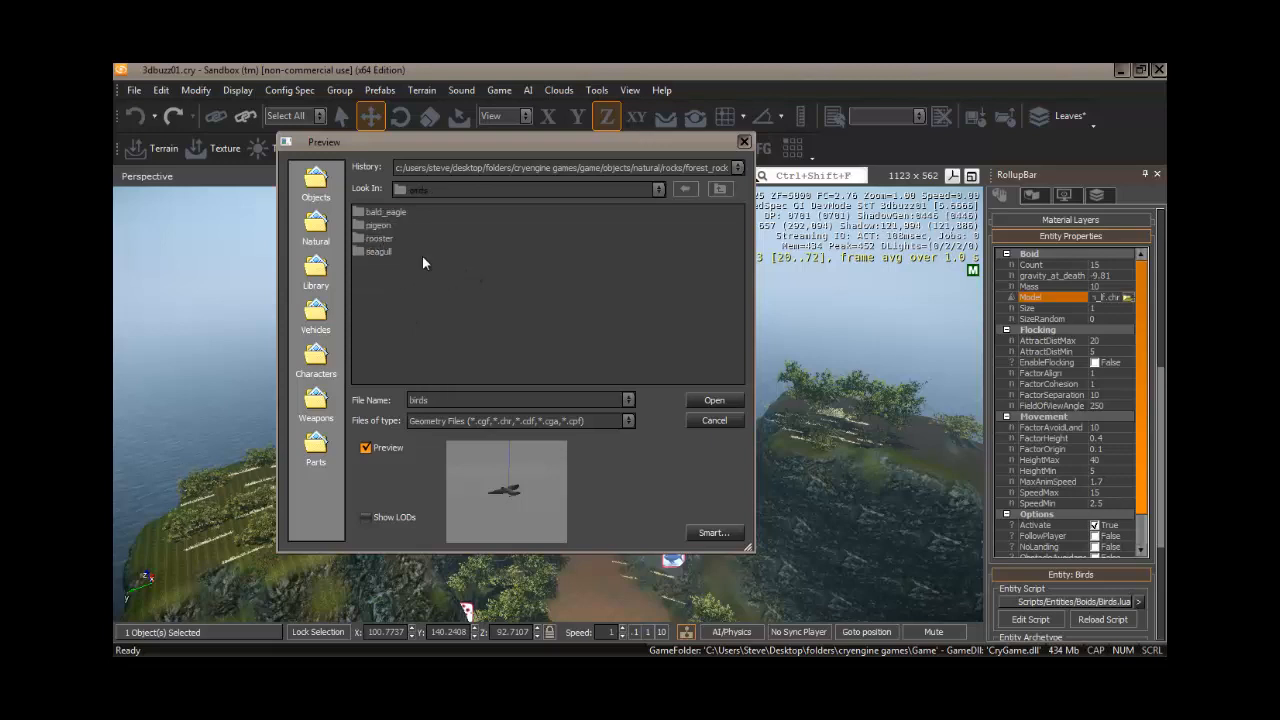
double_click(376, 252)
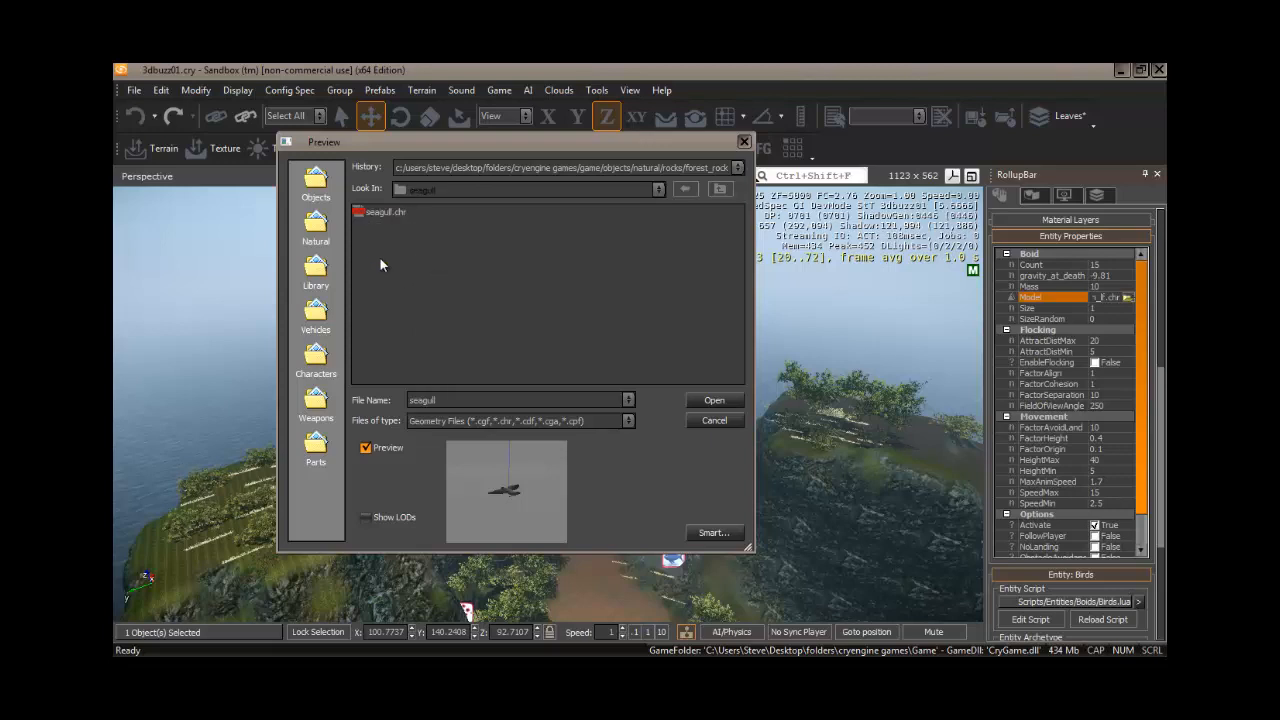
click(386, 212)
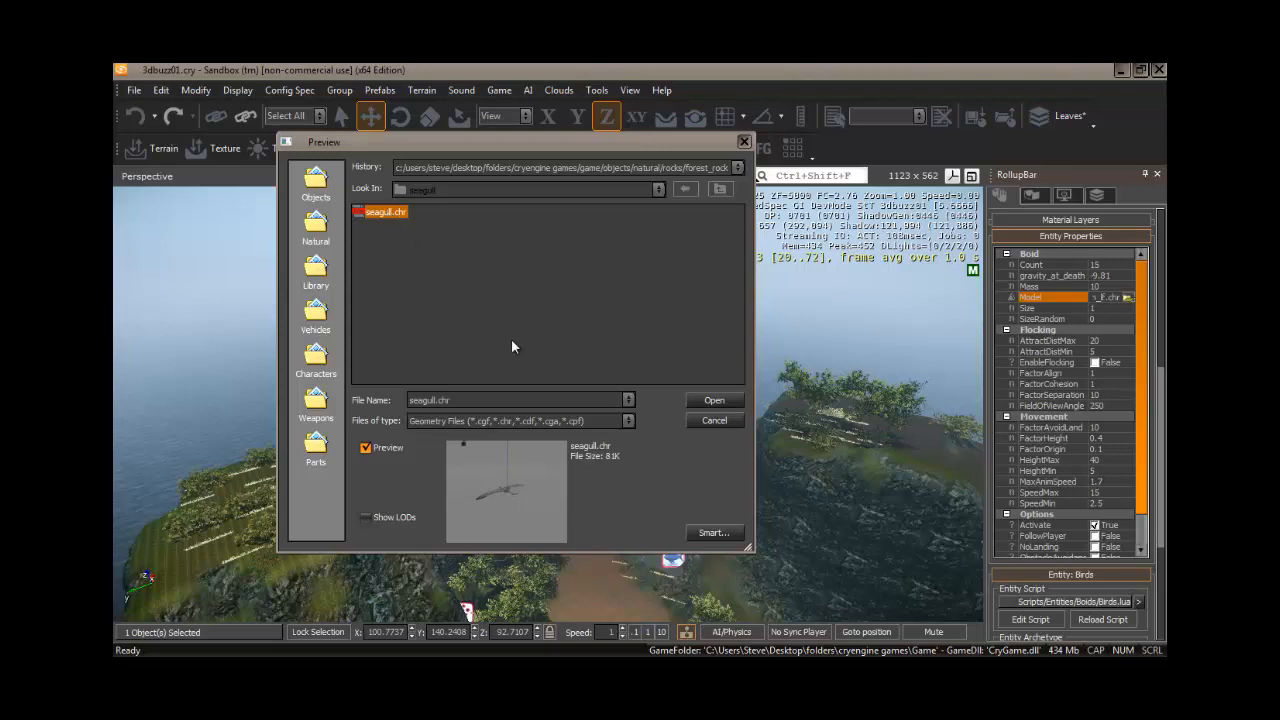
click(705, 401)
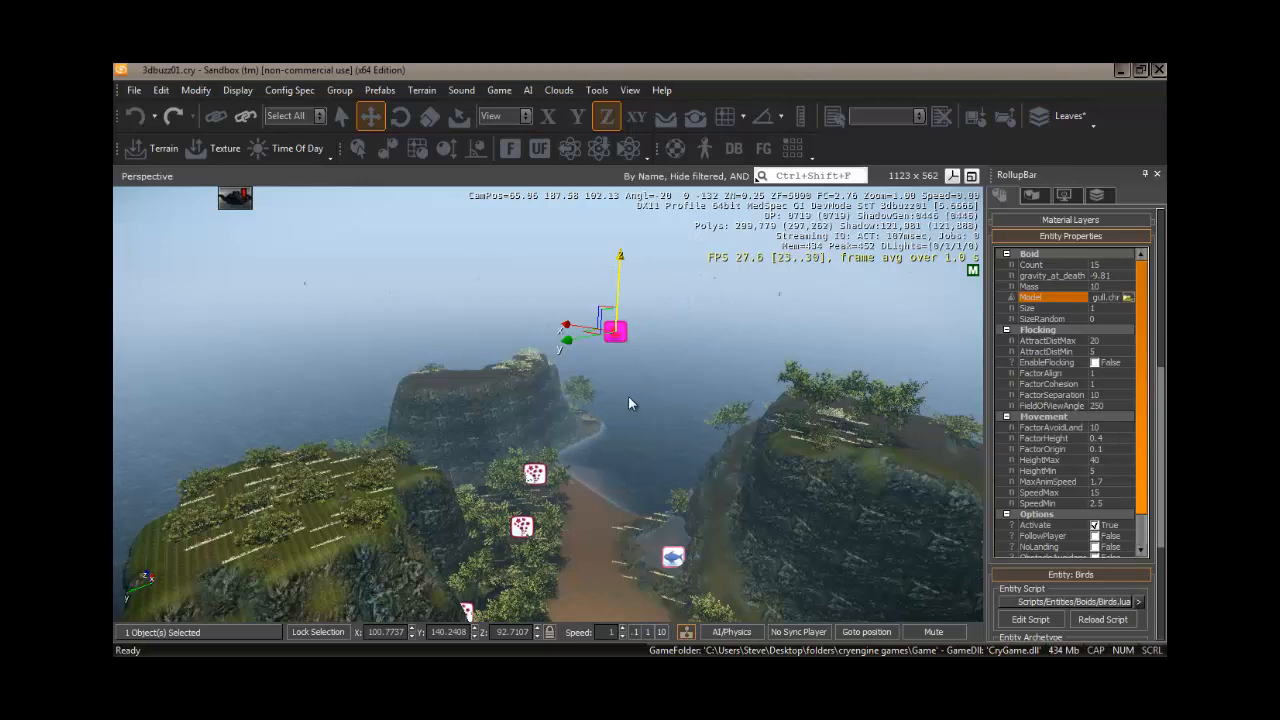
Step: Lower the birds entity along the Z axis to about 45.15, between the cliffs, checking the flock from the ground
drag(620, 255, 615, 447)
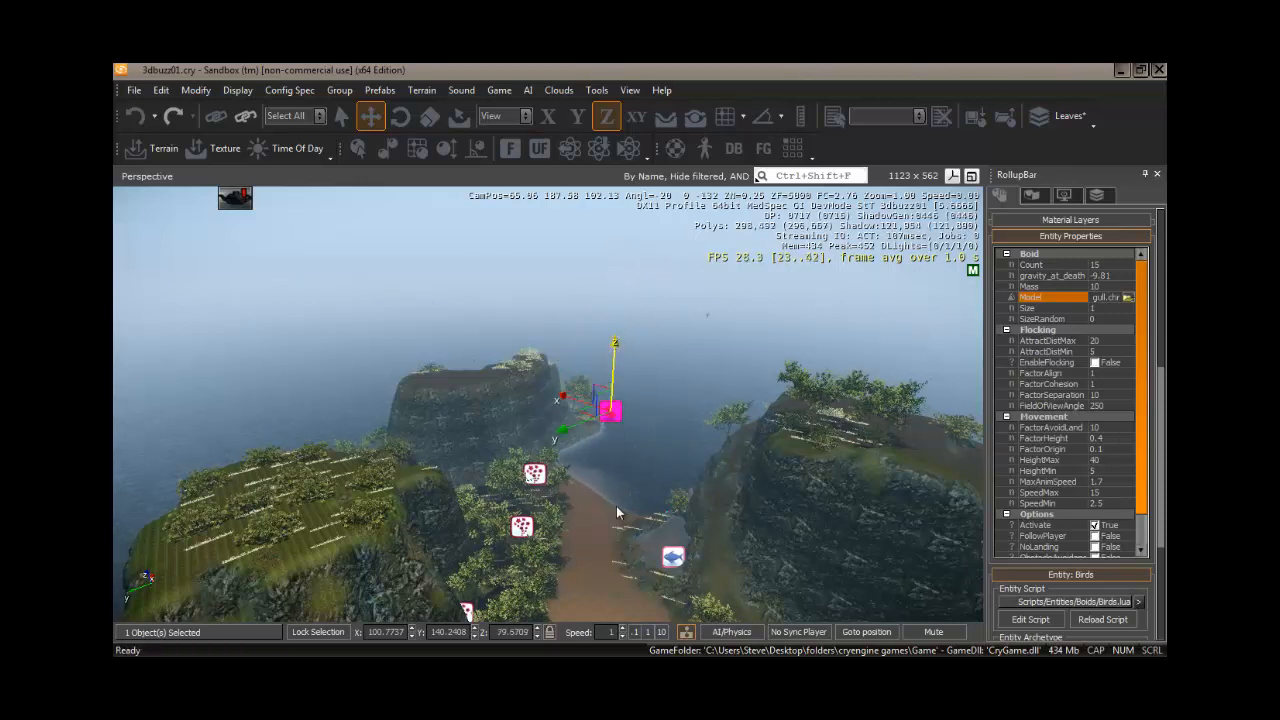
right_drag(603, 537, 573, 538)
key(w)
key(w)
key(s)
key(w)
key(w)
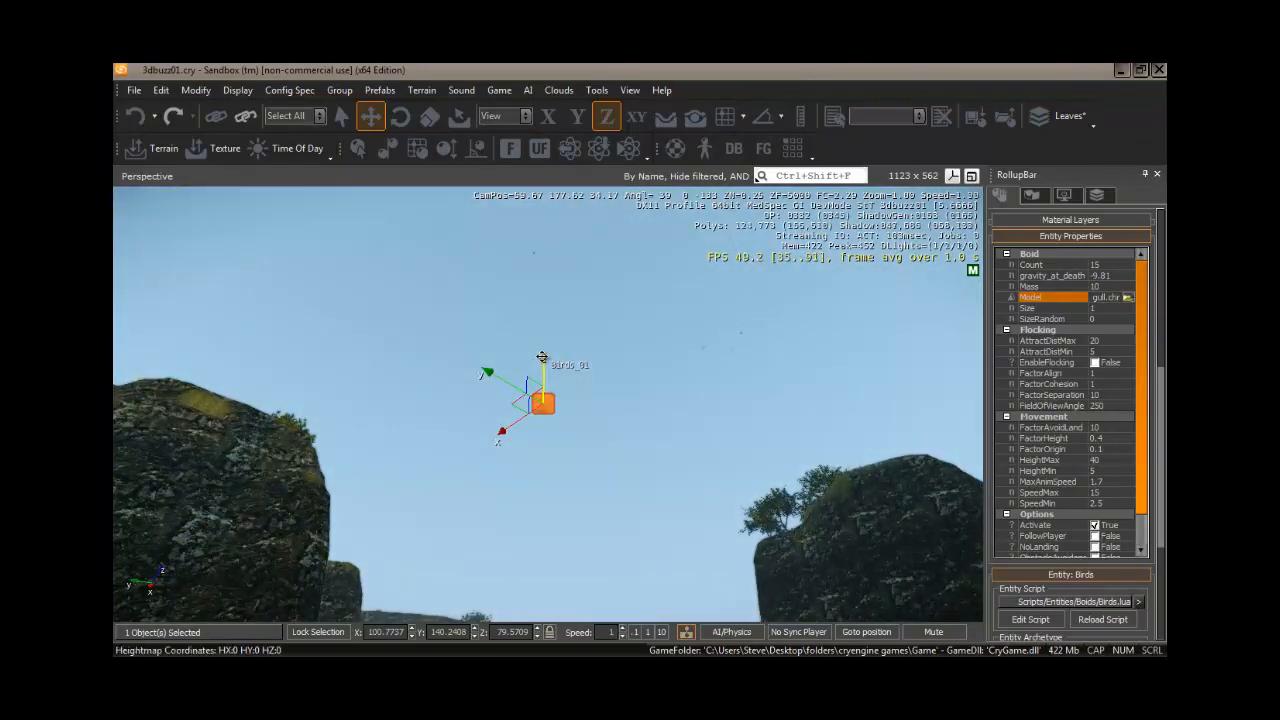
drag(544, 358, 531, 510)
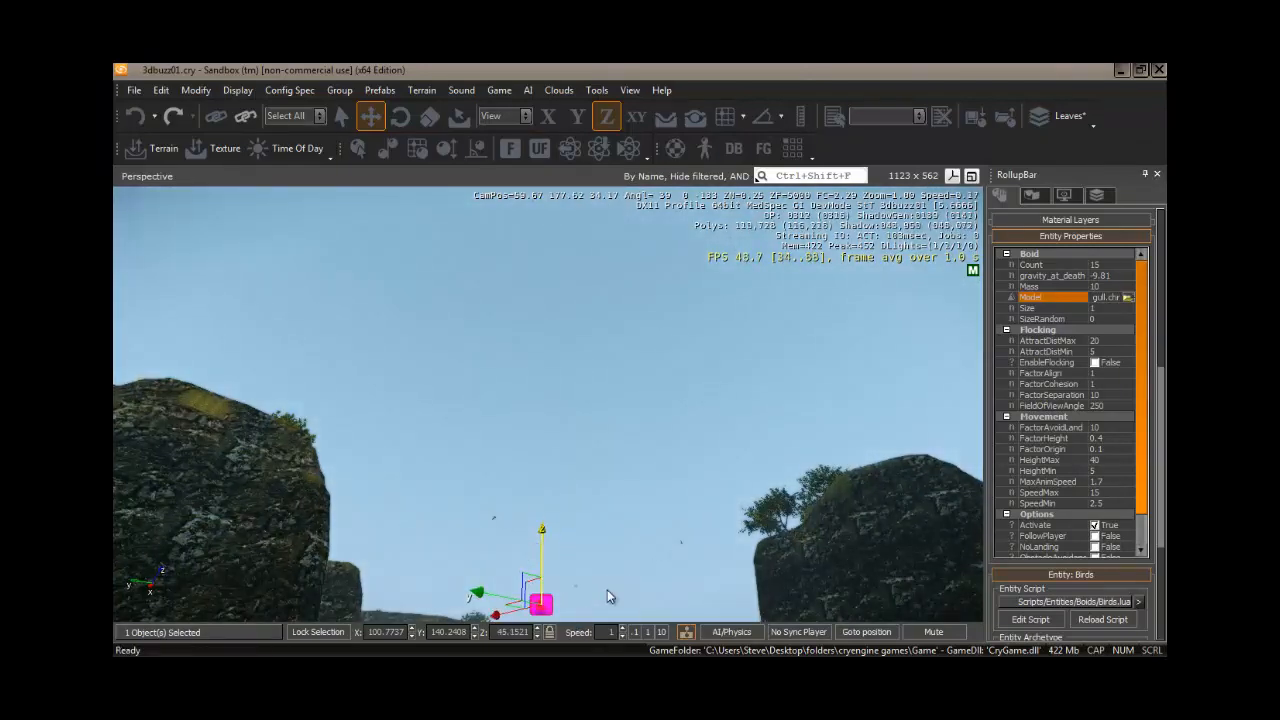
right_drag(607, 597, 607, 597)
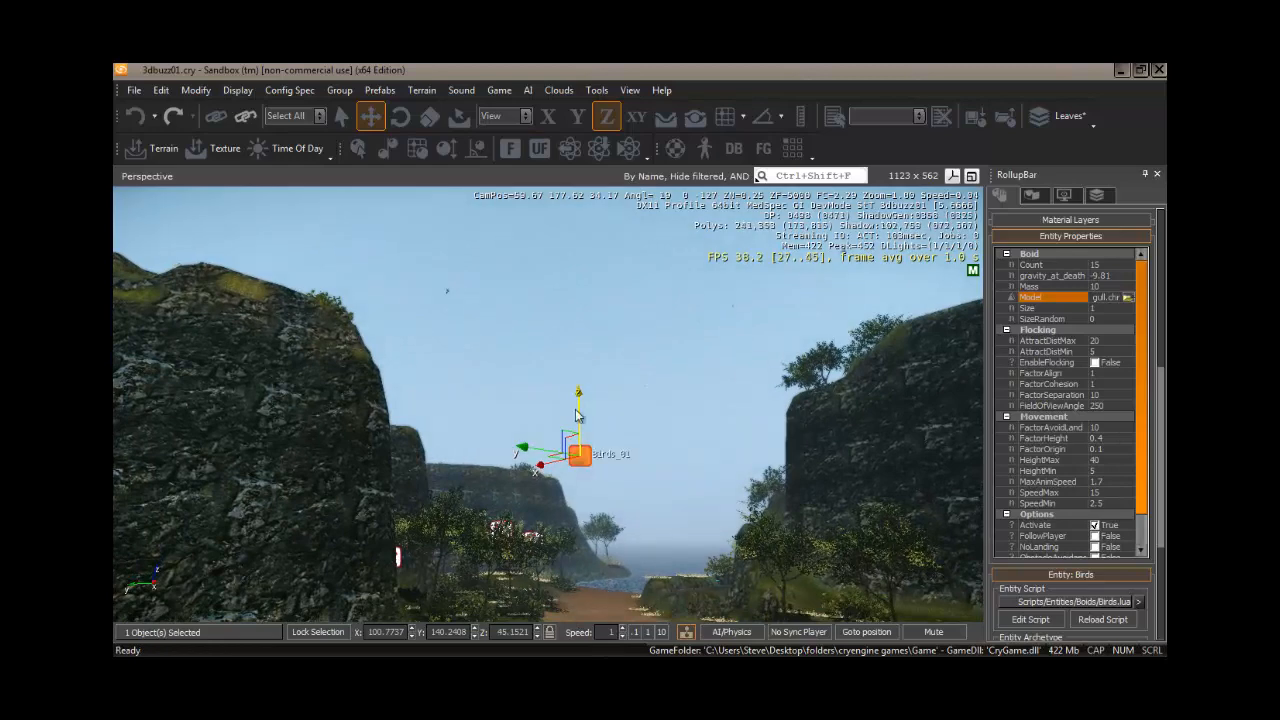
Step: Lower the birds entity along the Z axis to about 38.68, above the sandy path between the cliffs
drag(579, 392, 580, 478)
key(w)
right_drag(594, 592, 594, 592)
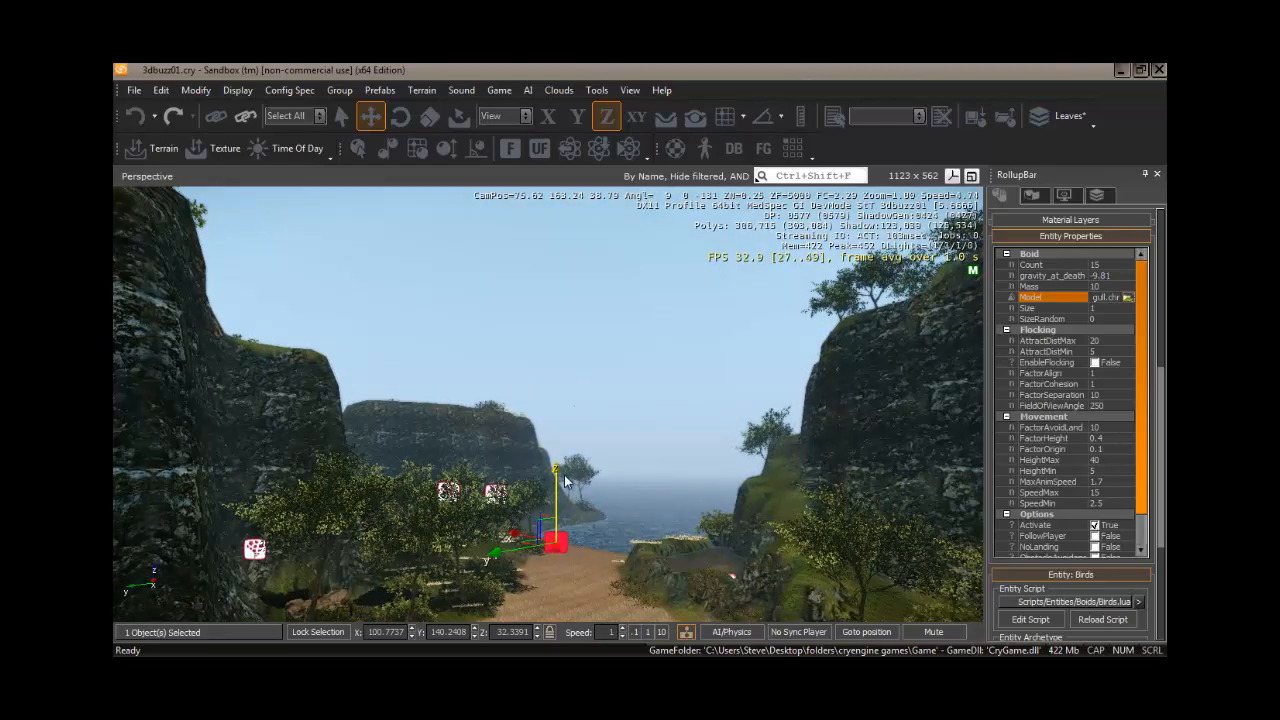
drag(558, 456, 561, 393)
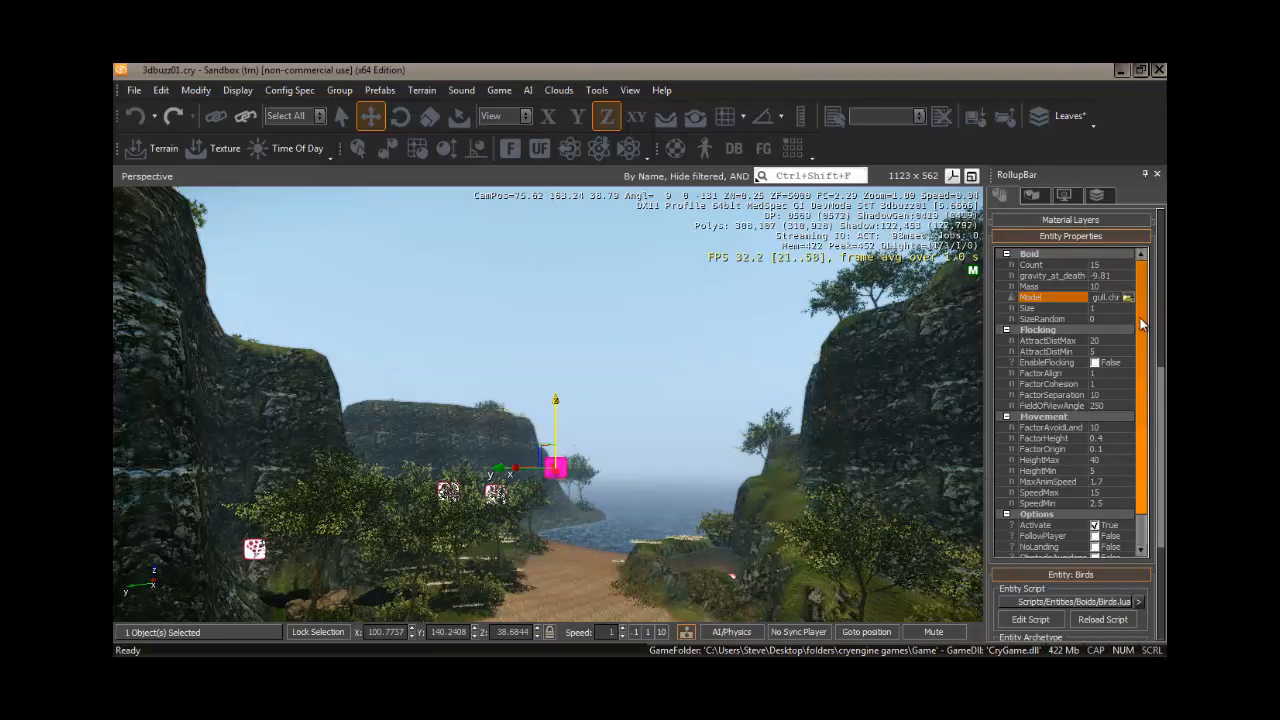
Step: Try the birds entity with EnableFlocking turned on and switch the option back off
drag(1137, 345, 1143, 411)
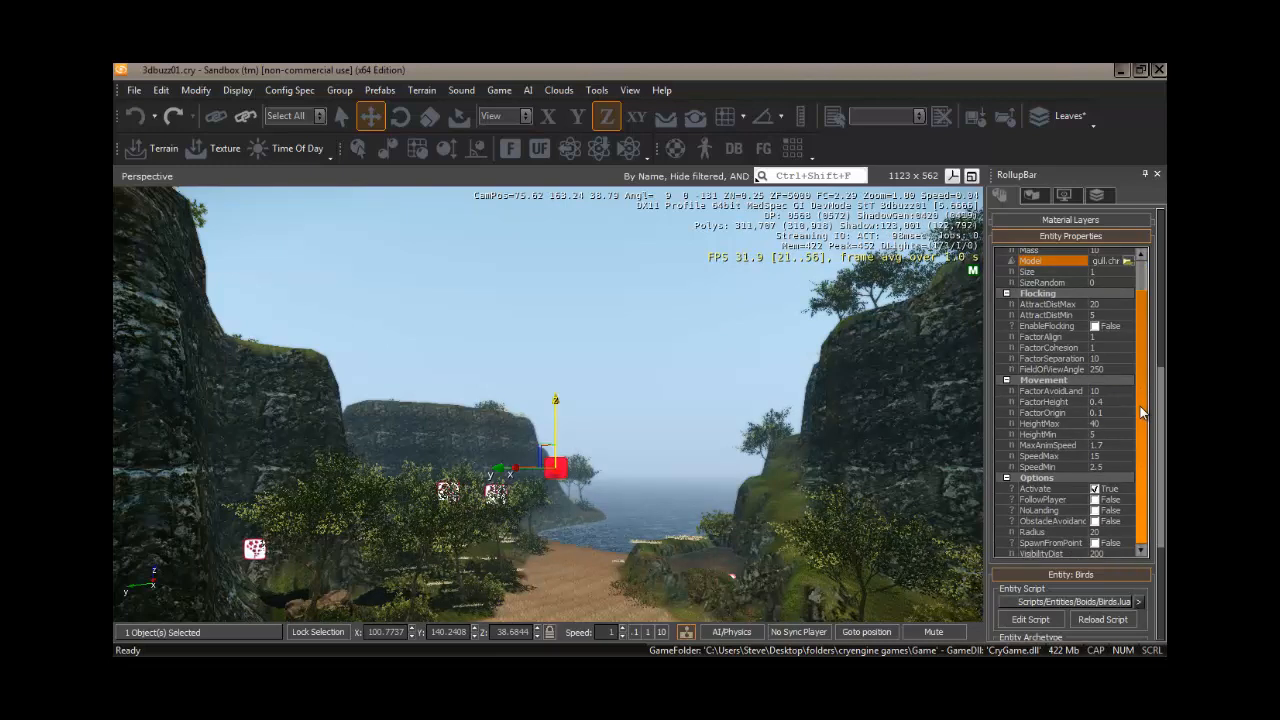
click(1095, 326)
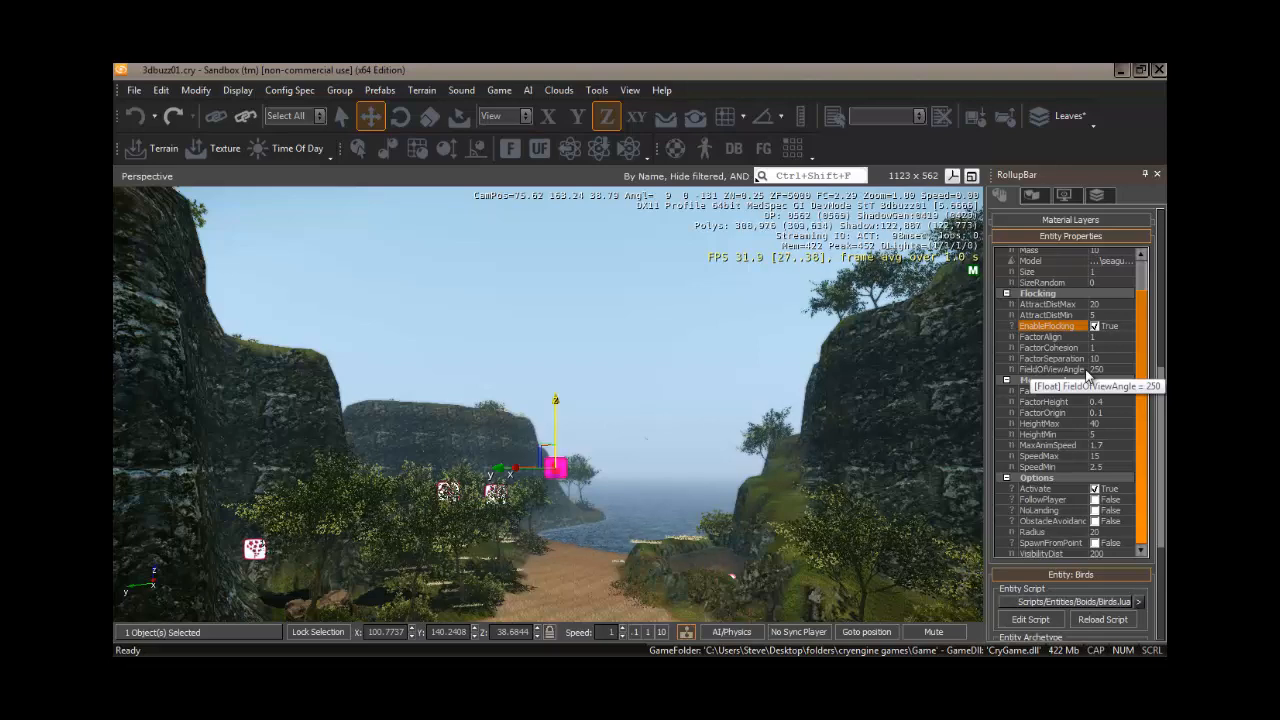
click(1095, 326)
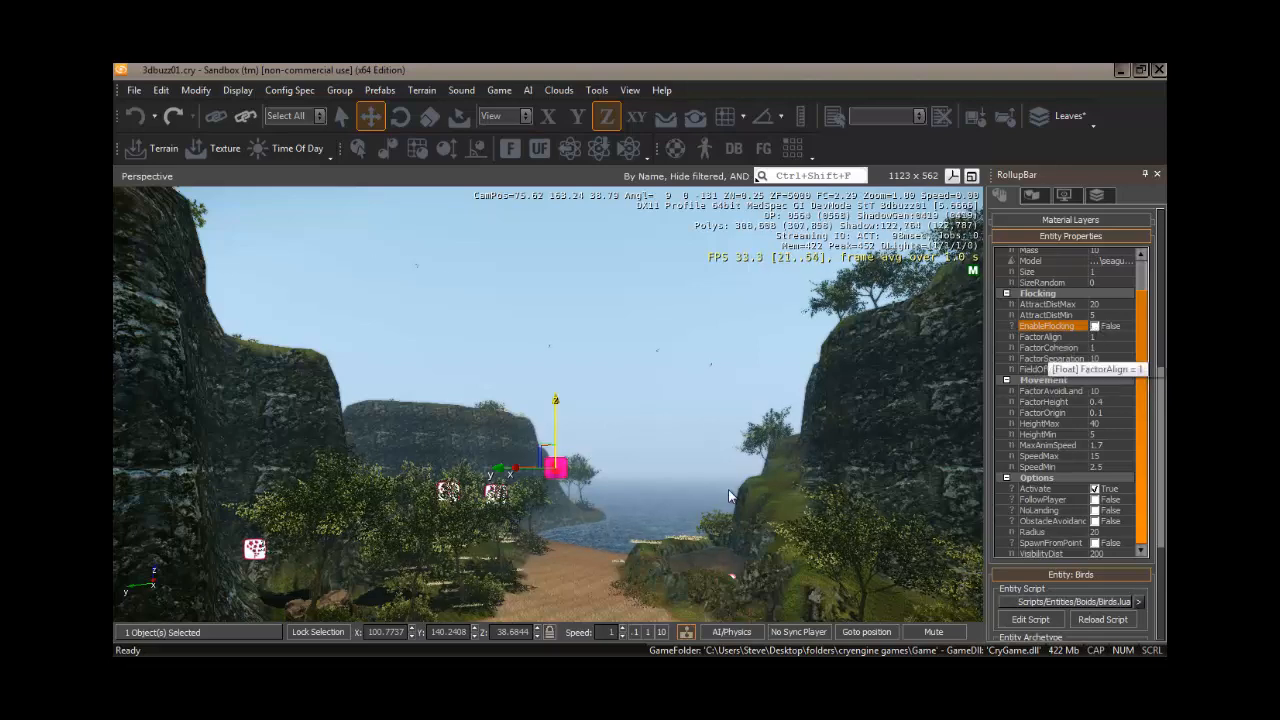
Step: Play-test the level in game mode from the sandy path, walking around the beach and rocks to check the seagulls, and return to editing
right_drag(653, 492, 653, 493)
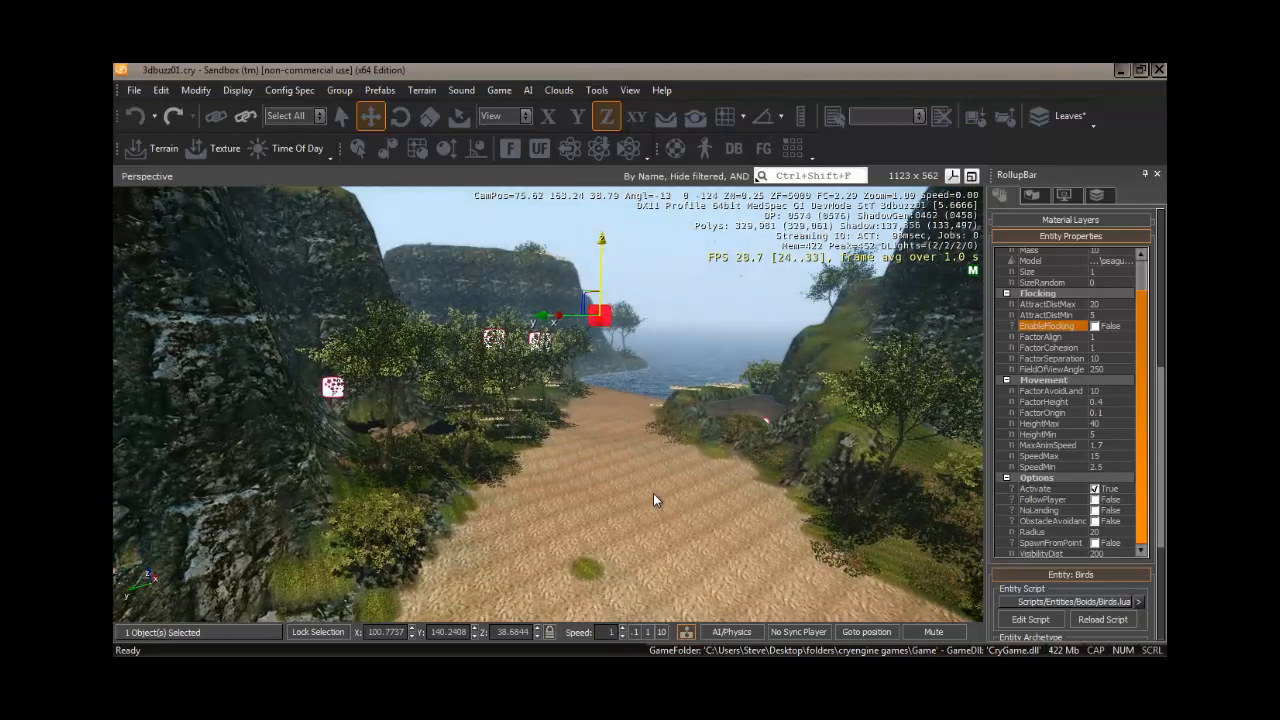
key(w)
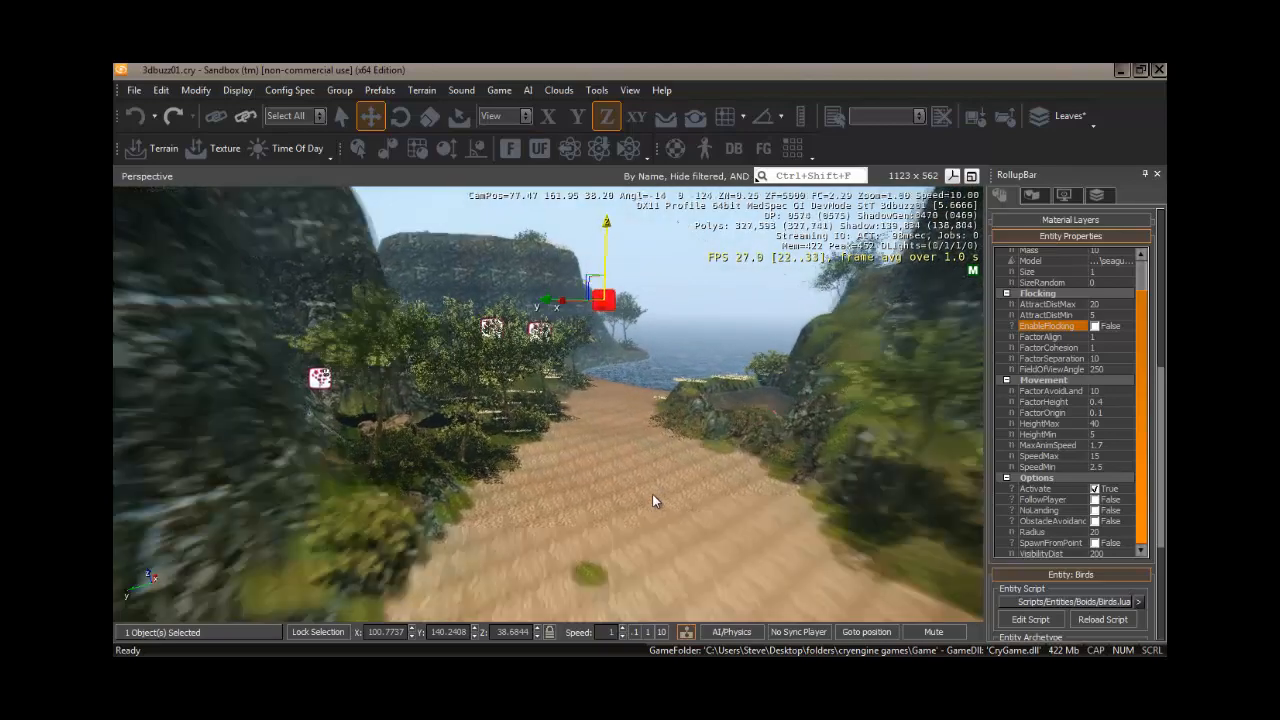
right_drag(672, 494, 659, 494)
key(w)
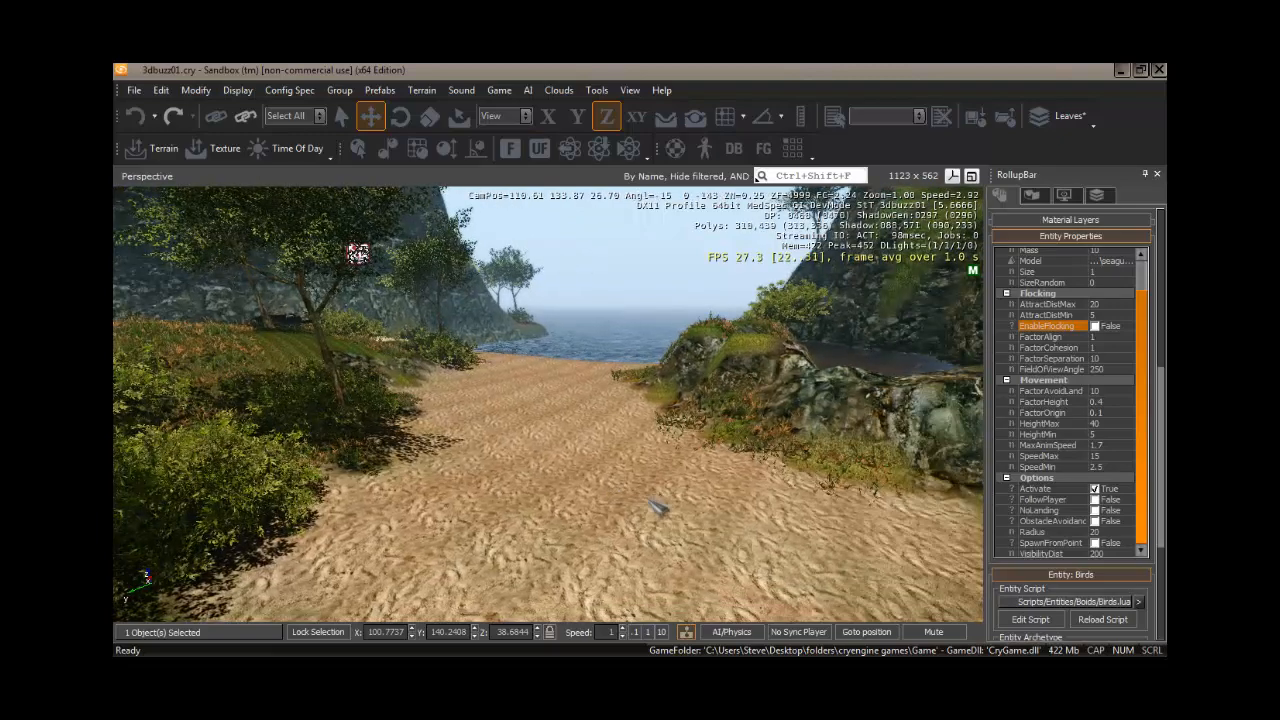
key(ctrl+g)
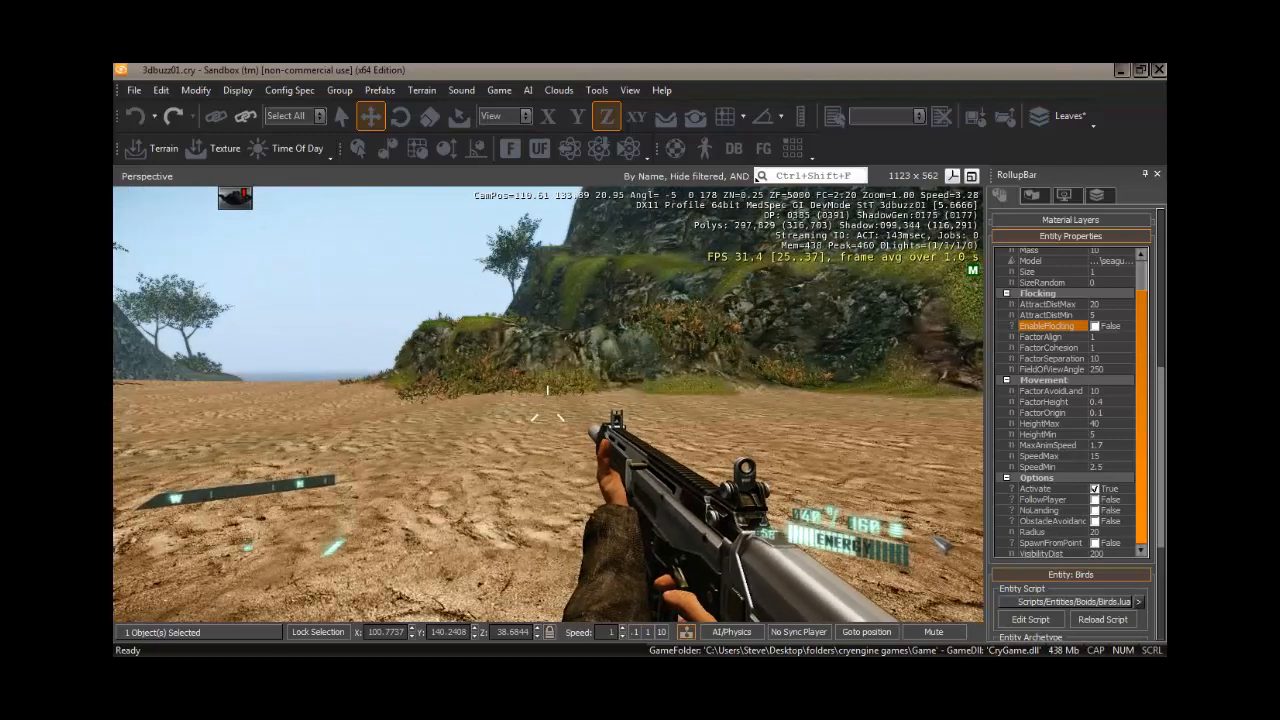
key(w)
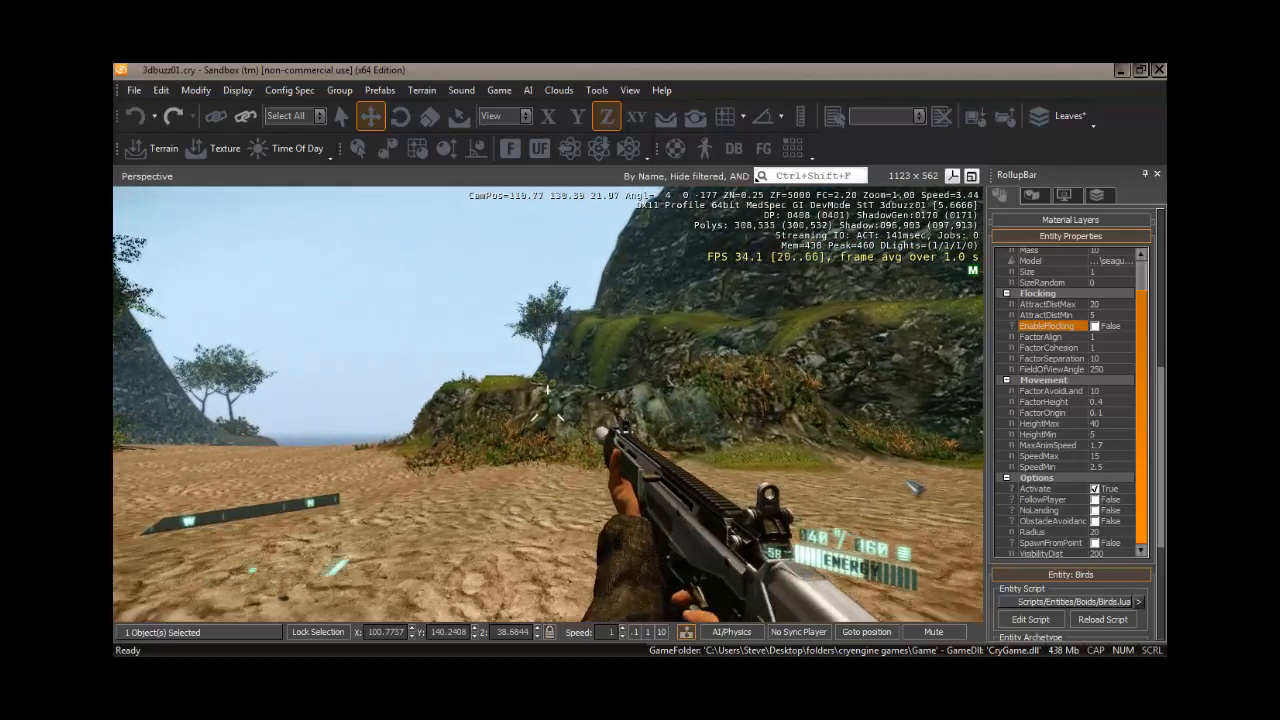
key(w)
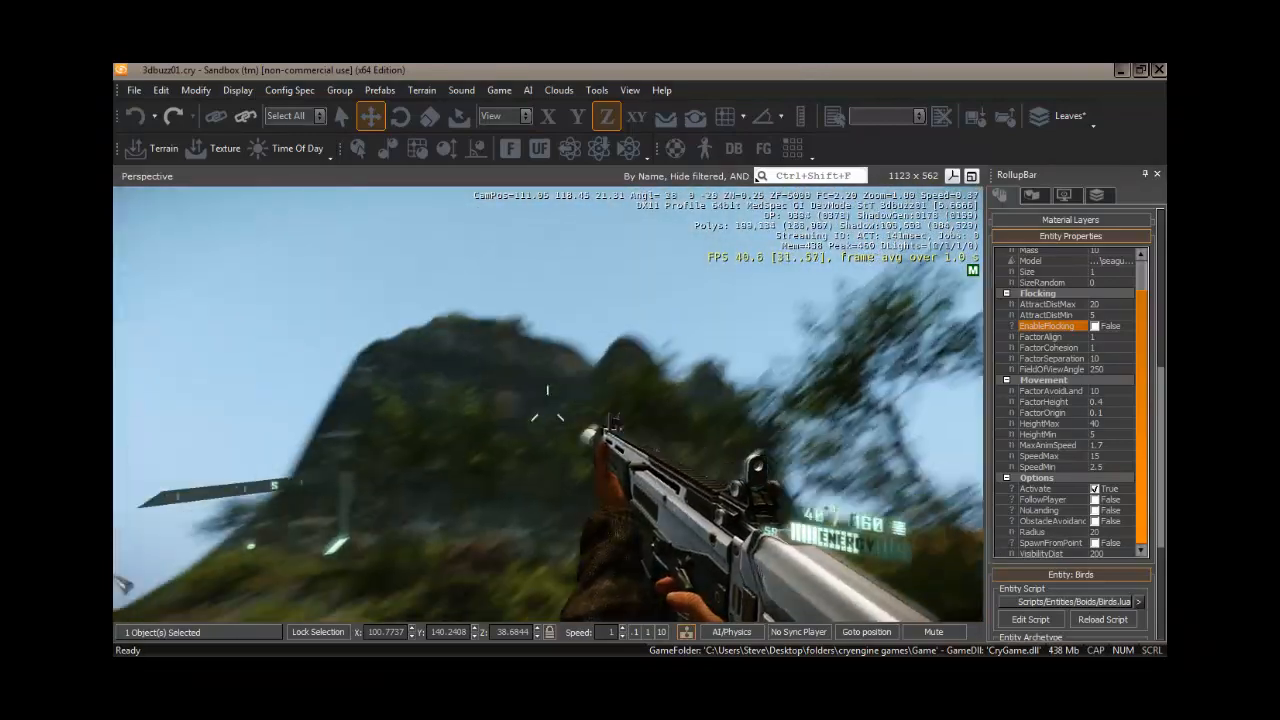
key(w)
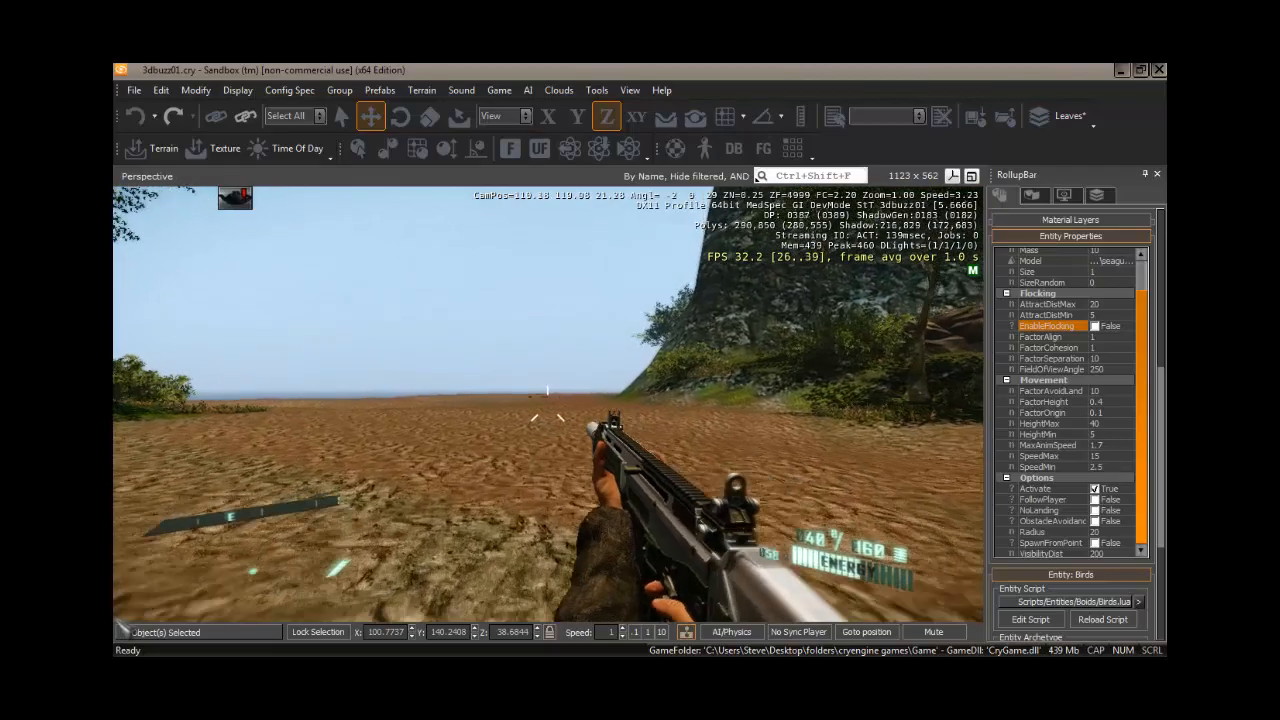
key(w)
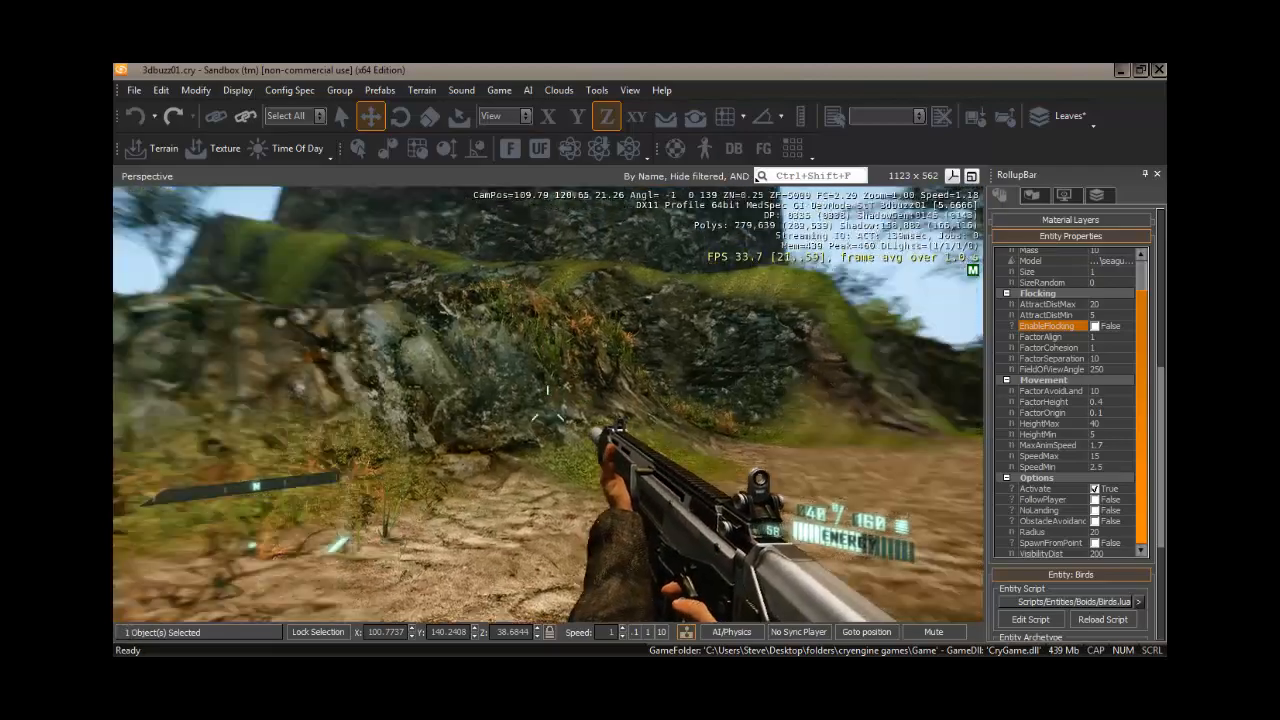
key(w)
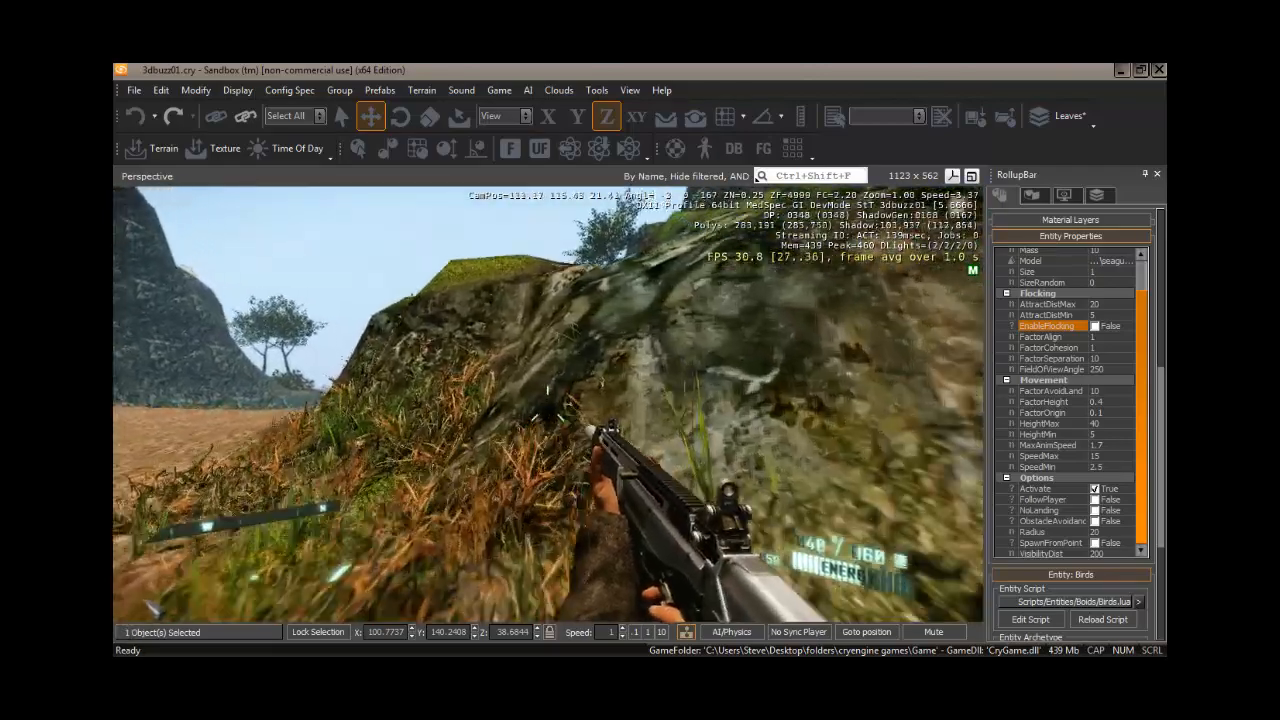
key(w)
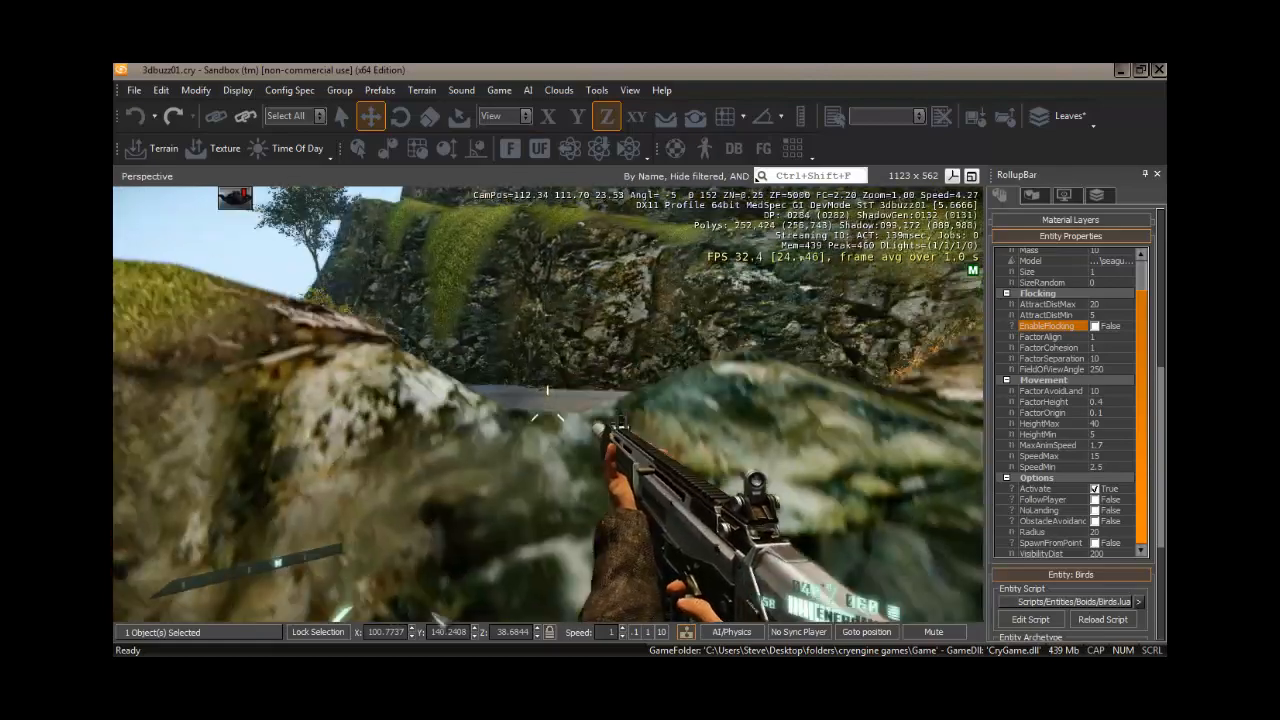
key(w)
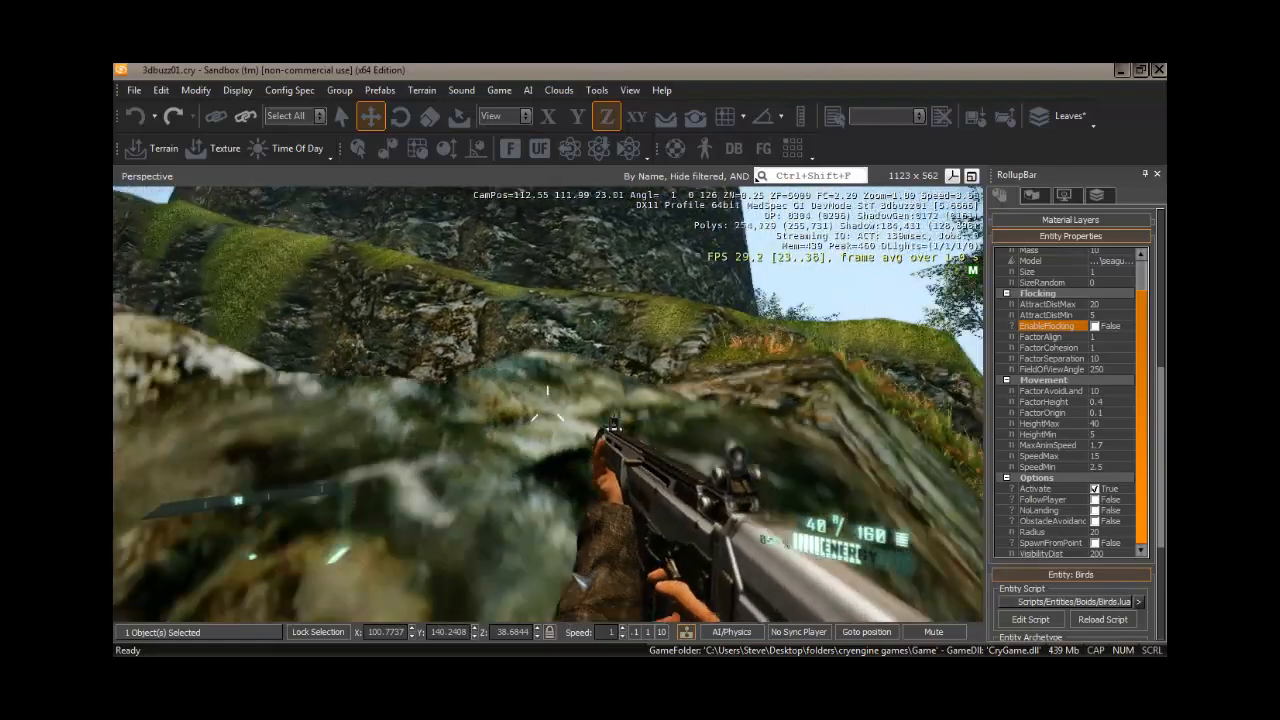
key(w)
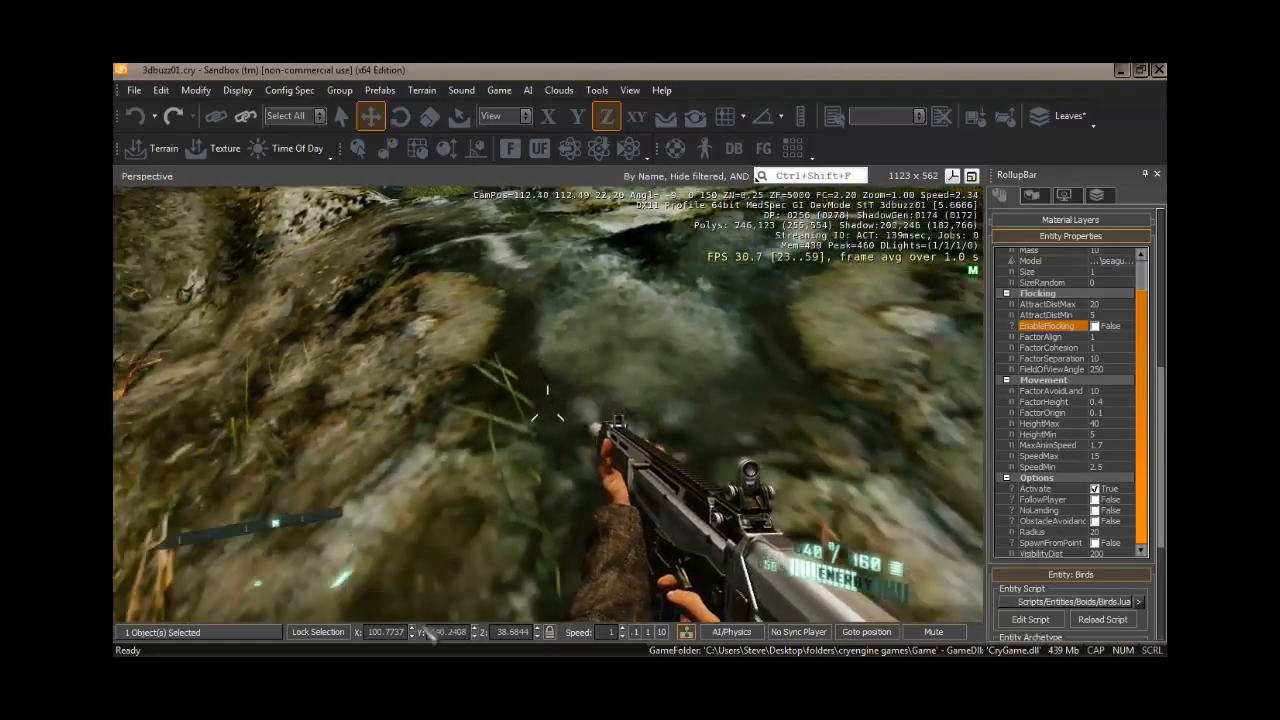
key(w)
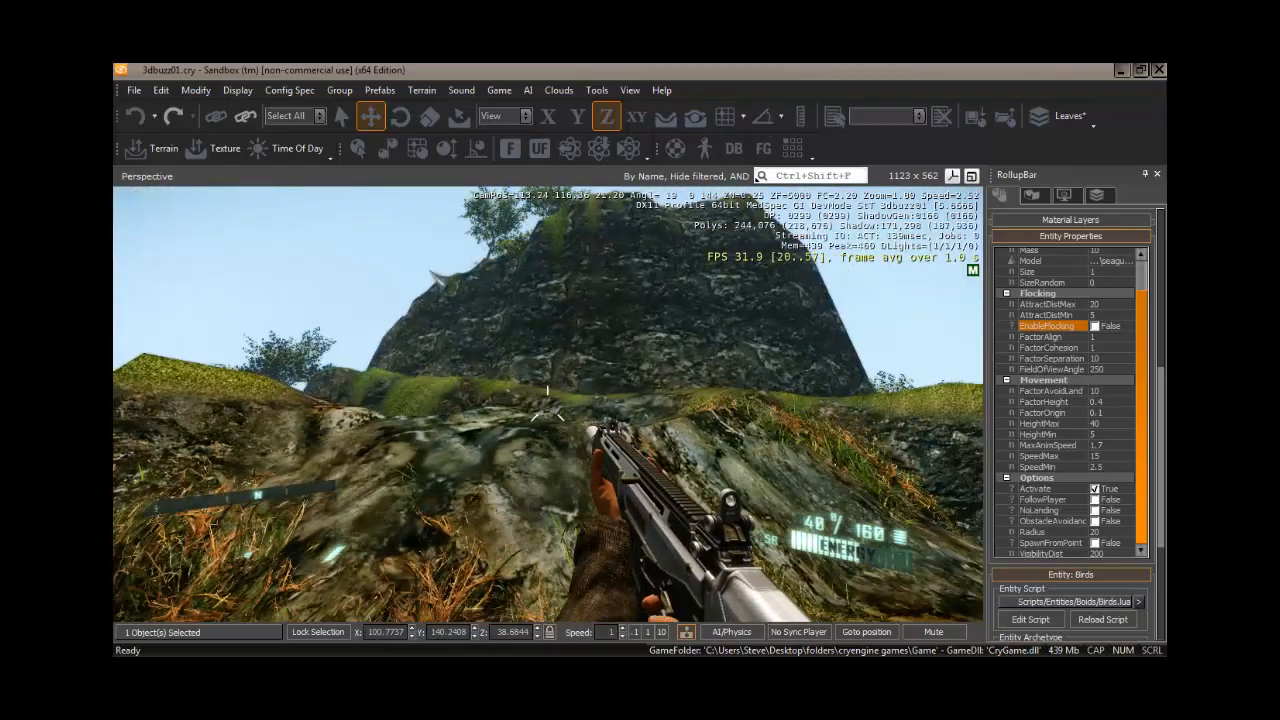
key(s)
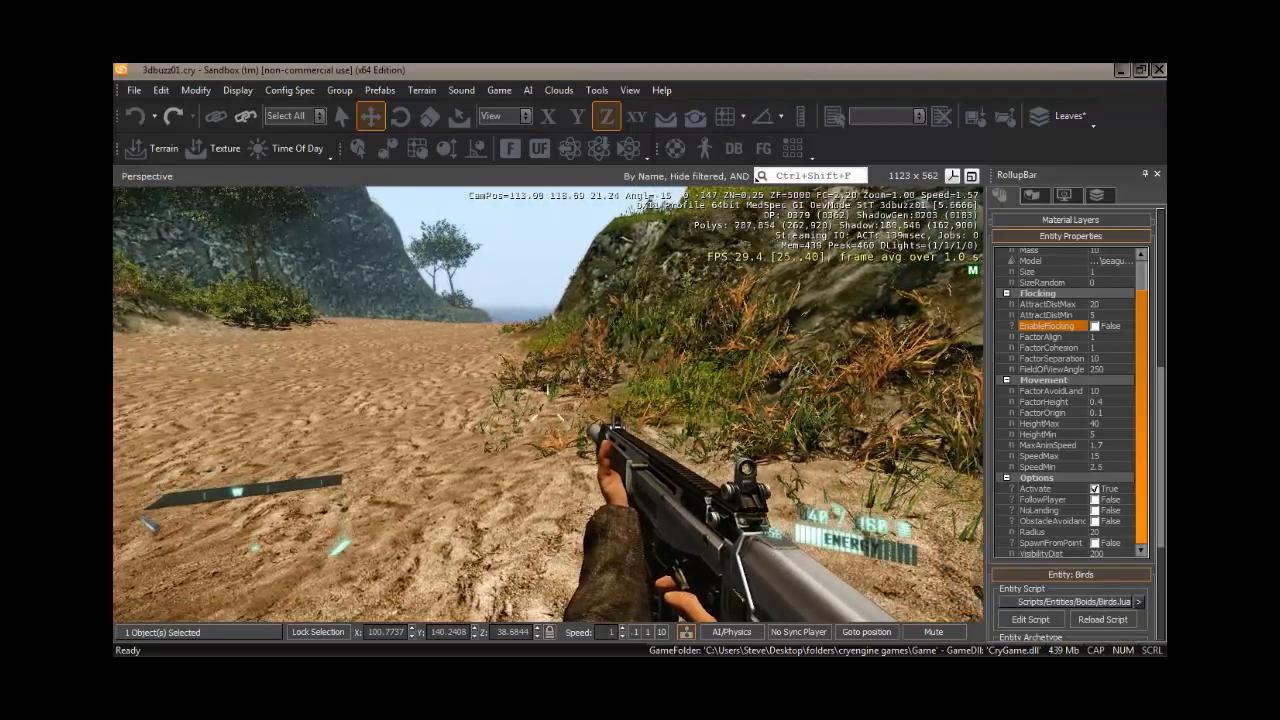
key(Escape)
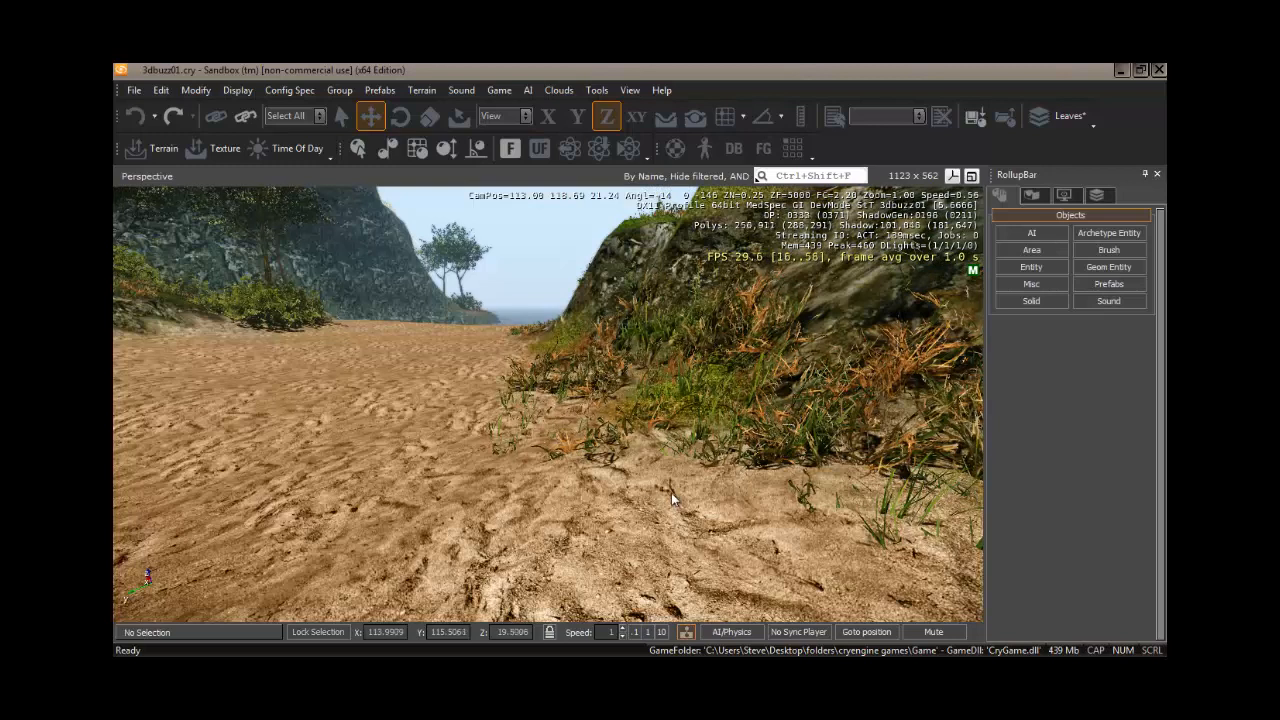